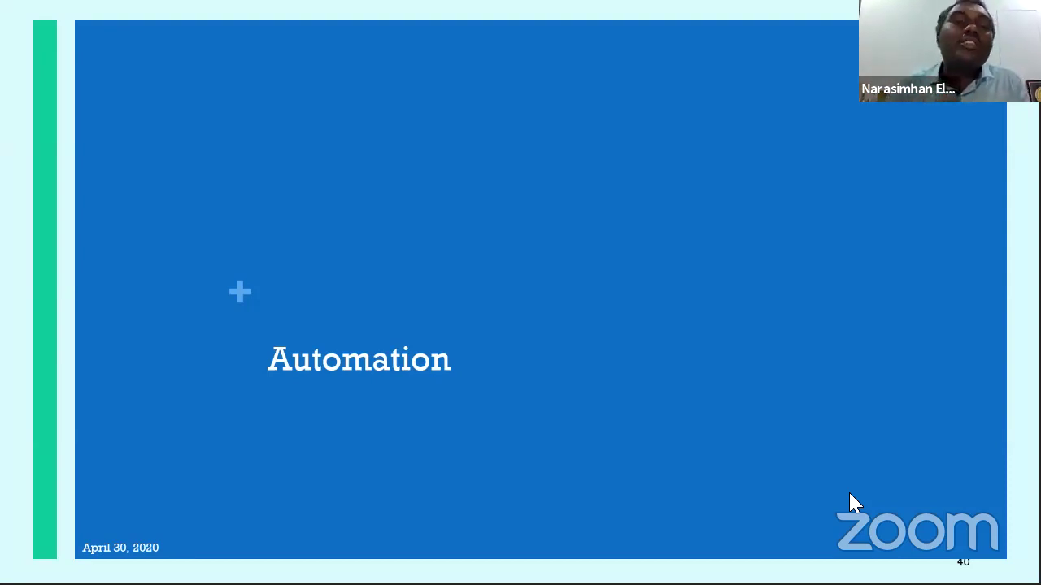
pyautogui.press('Right')
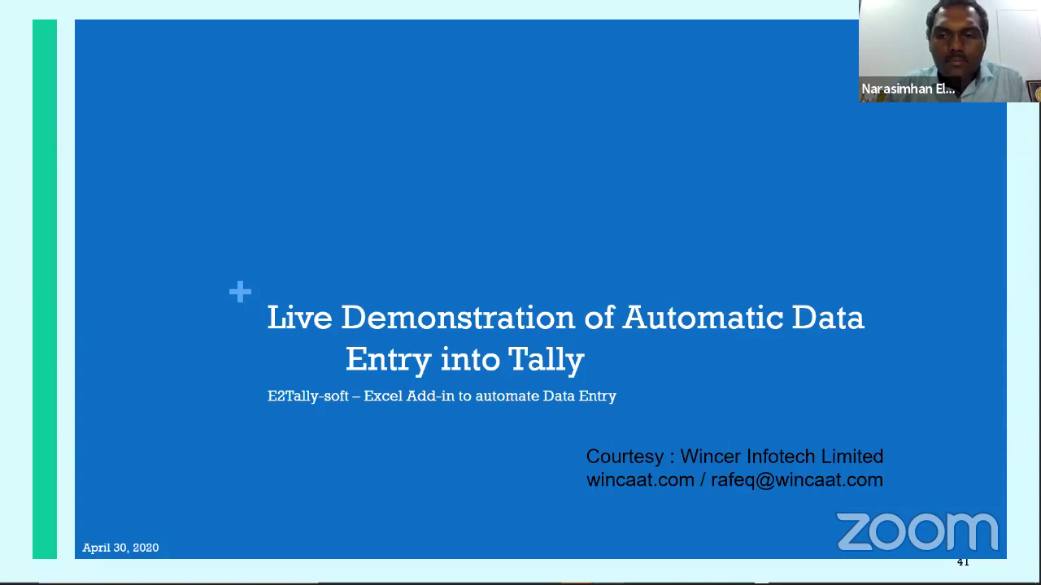
# - Switch to Tally.ERP 9, shut the loaded company and open the creation form for a new company
pyautogui.hotkey('alt', 'Tab')
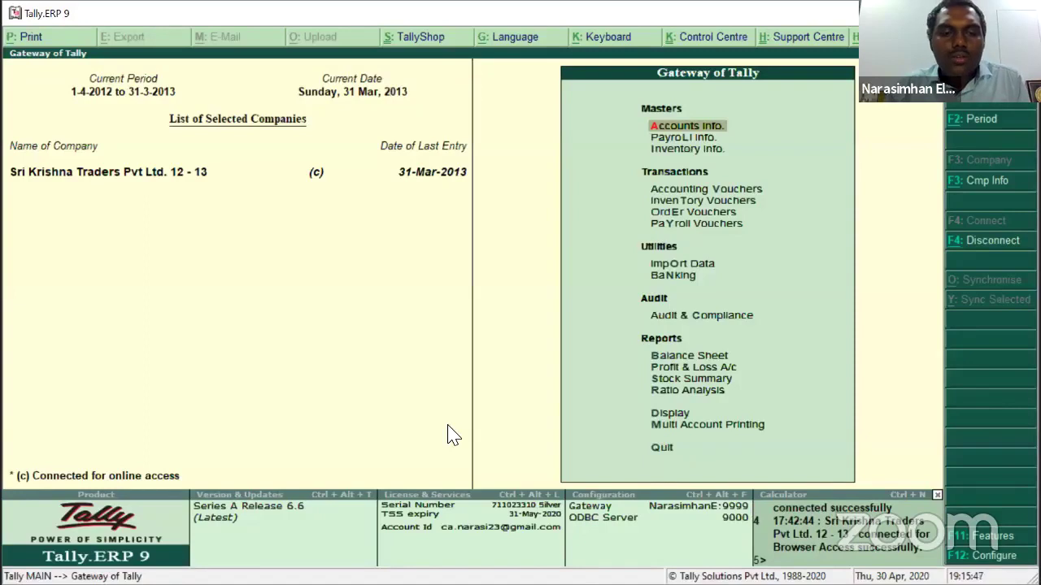
pyautogui.hotkey('alt', 'F1')
pyautogui.press('Down')
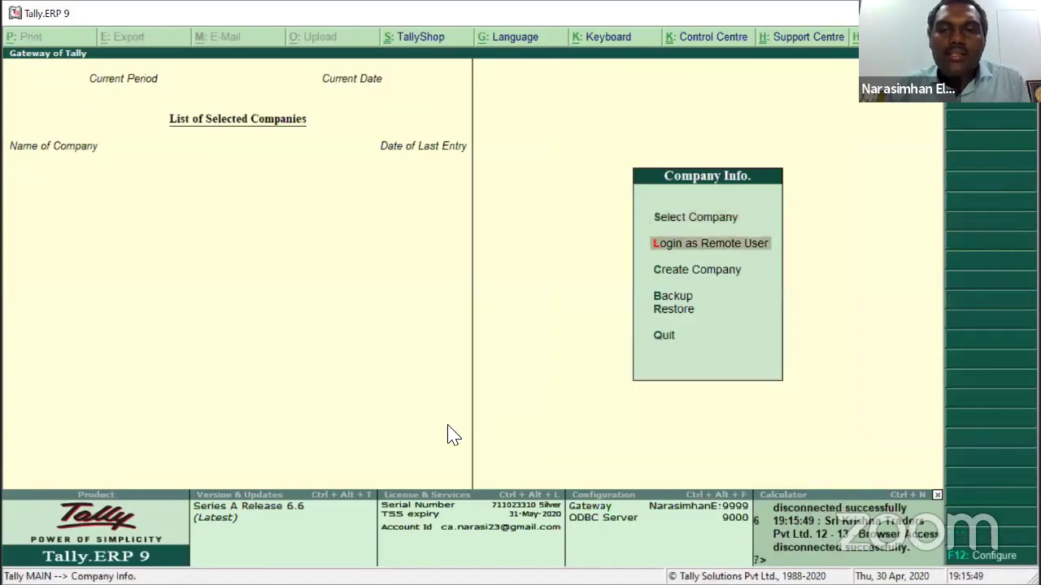
pyautogui.press('Up')
pyautogui.press('Down')
pyautogui.press('Down')
pyautogui.press('Return')
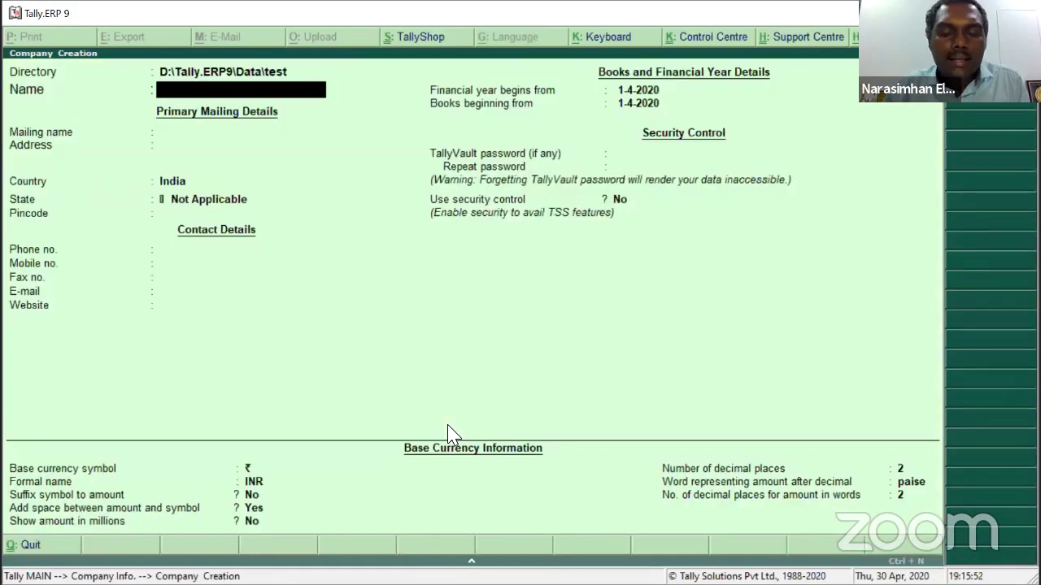
# - Name the new company "Bcas- TEST" and keep the default mailing and contact details
pyautogui.write('Bcas')
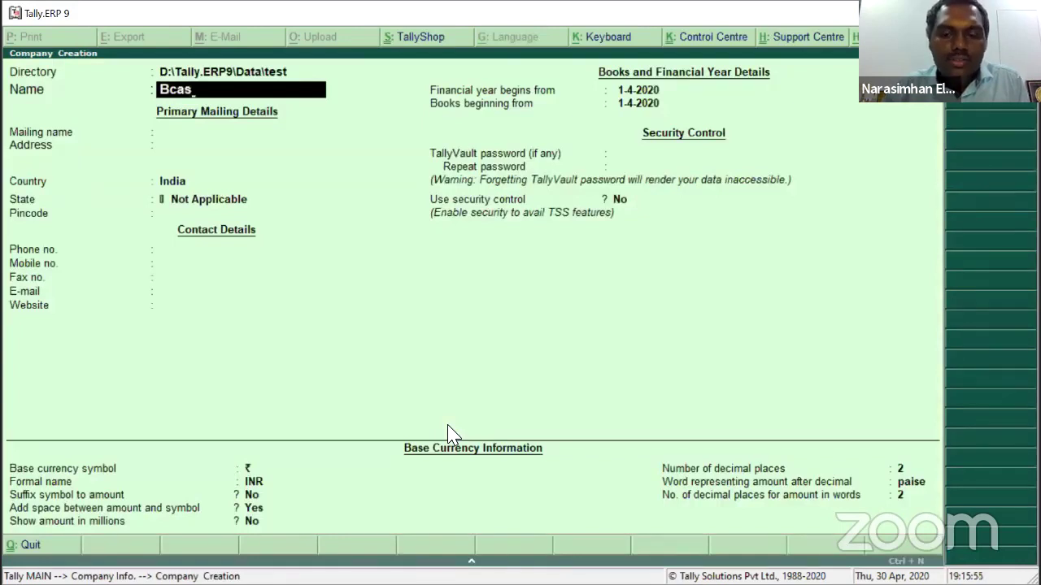
pyautogui.write('- TEST')
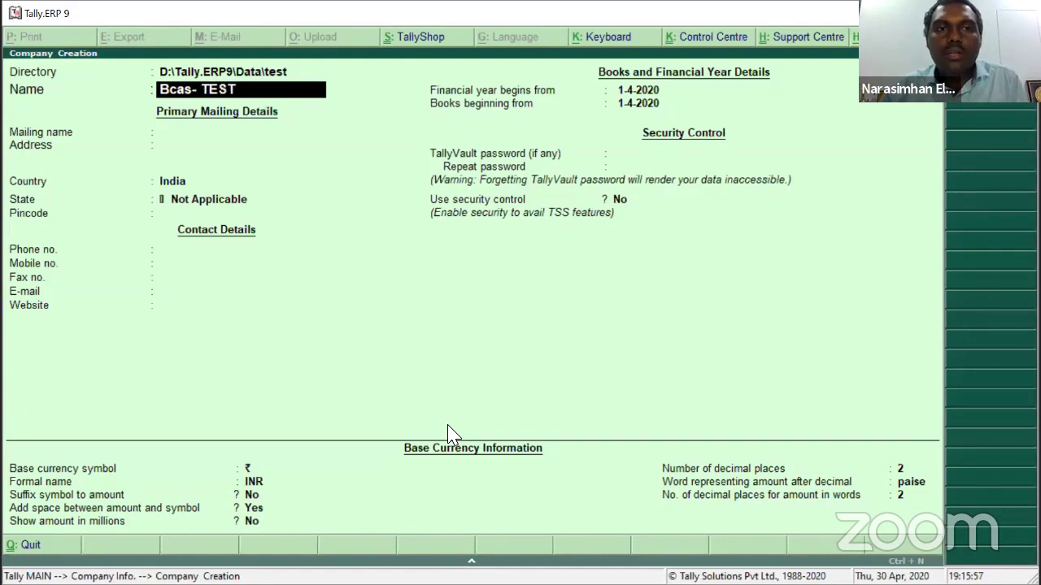
pyautogui.press('Return')
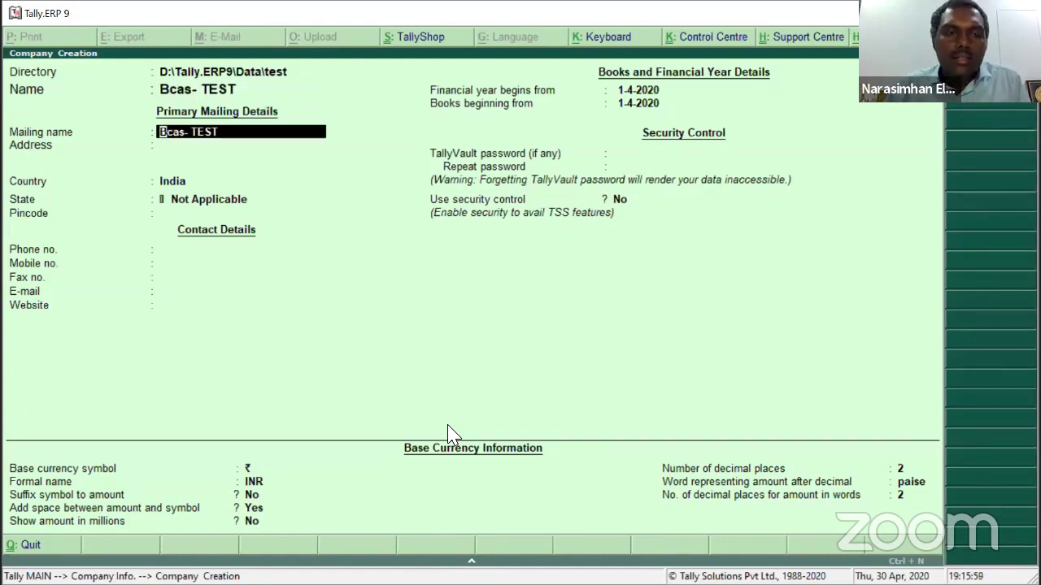
pyautogui.press('Return')
pyautogui.press('Return')
pyautogui.press('Return')
pyautogui.press('Return')
pyautogui.press('Return')
pyautogui.press('Return')
pyautogui.press('Return')
pyautogui.press('Return')
pyautogui.press('Return')
pyautogui.press('Return')
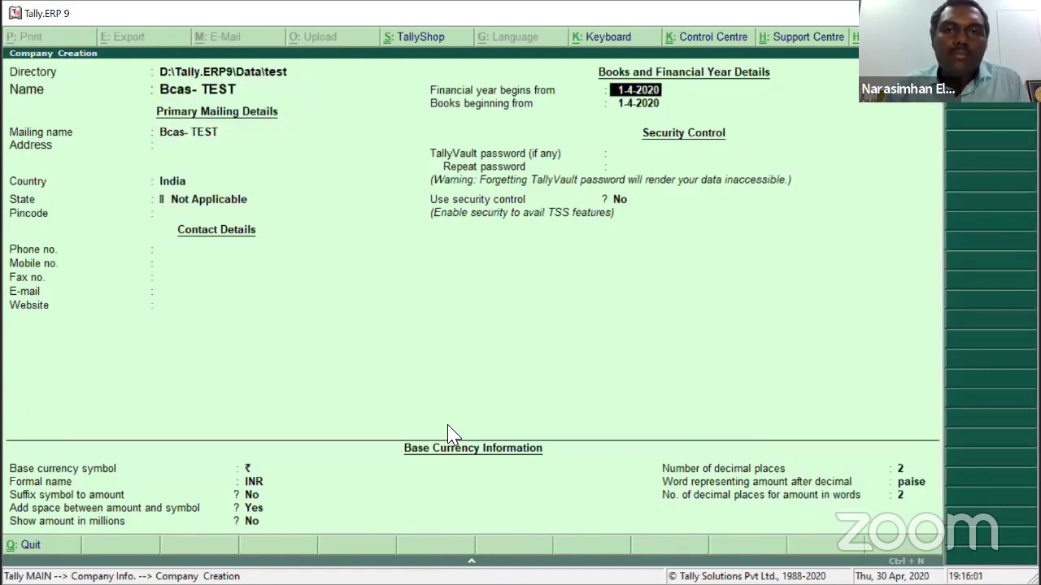
# - Set the financial year and books beginning date to 1-4-2018 and leave the TallyVault password blank
pyautogui.write('1-4-')
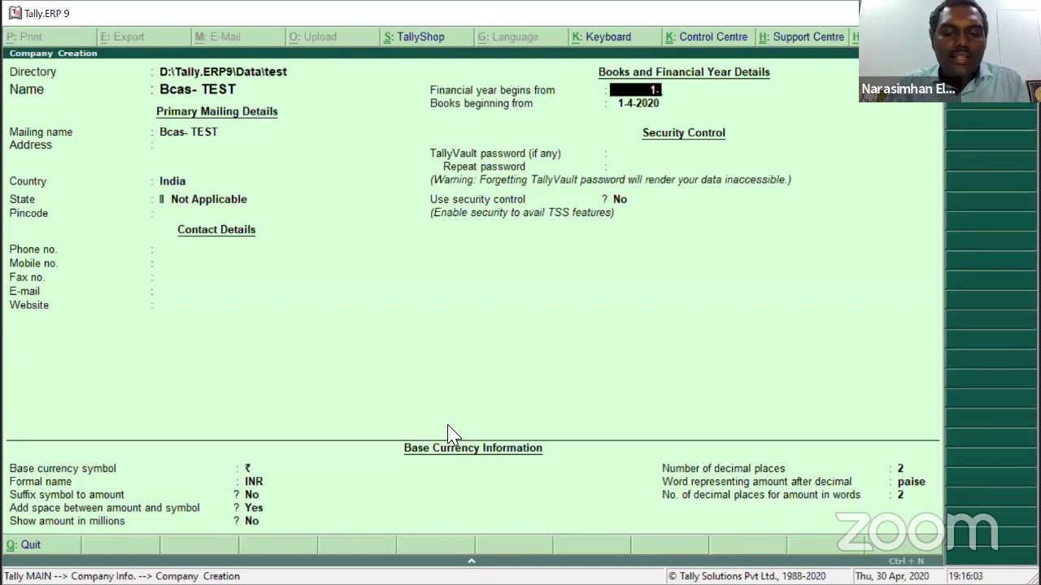
pyautogui.write('2018')
pyautogui.press('Return')
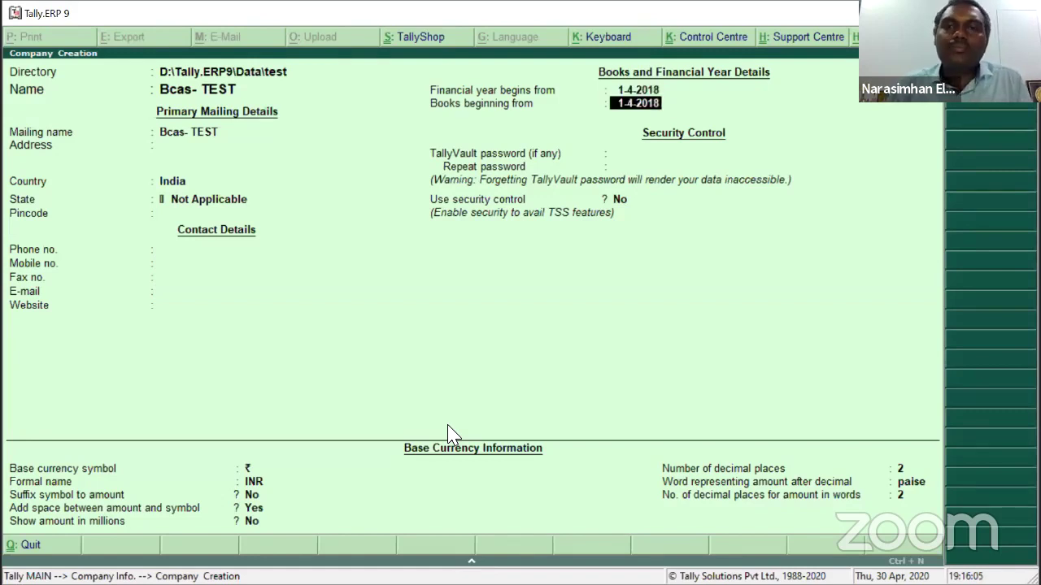
pyautogui.press('Return')
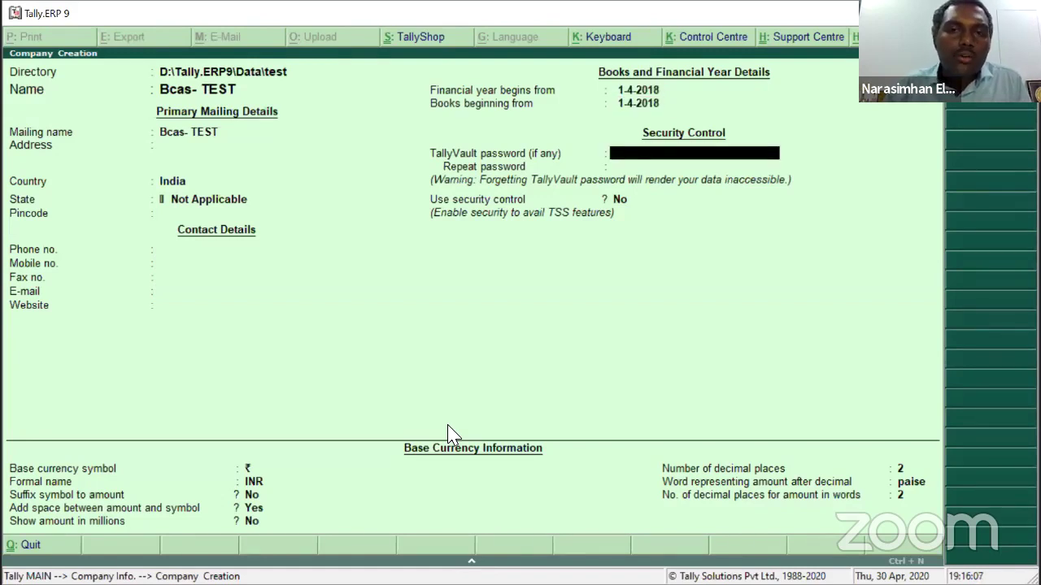
pyautogui.press('Return')
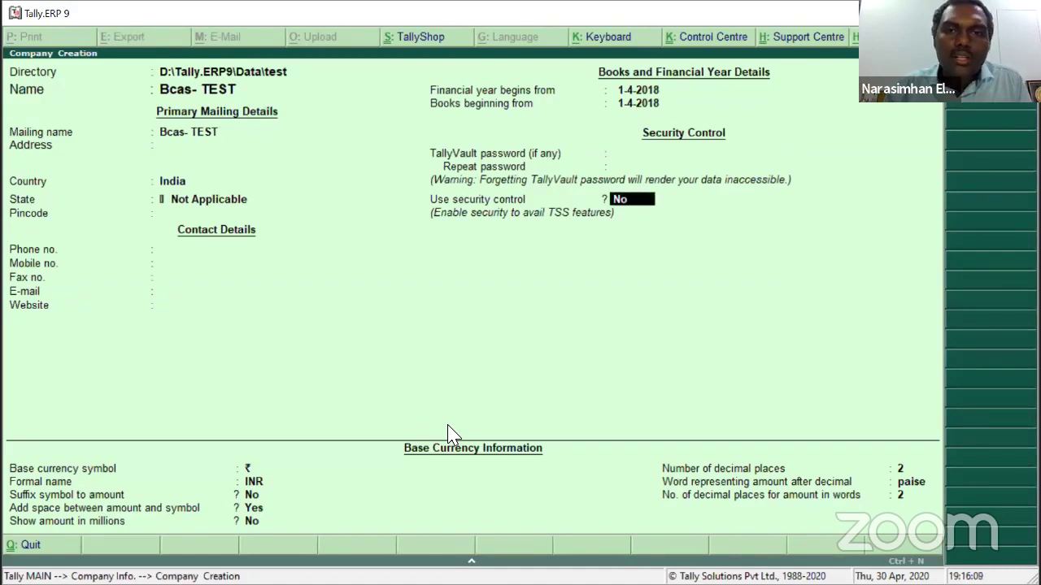
# - Enable security control for the company and enter the administrator's name and password, repeating the password
pyautogui.write('Y')
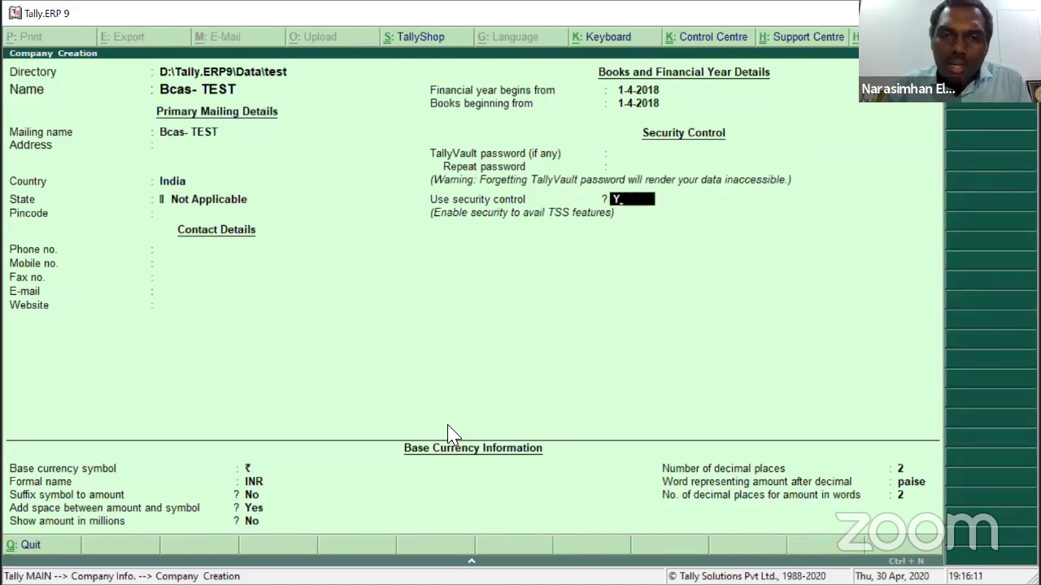
pyautogui.press('Return')
pyautogui.write('A')
pyautogui.press('Return')
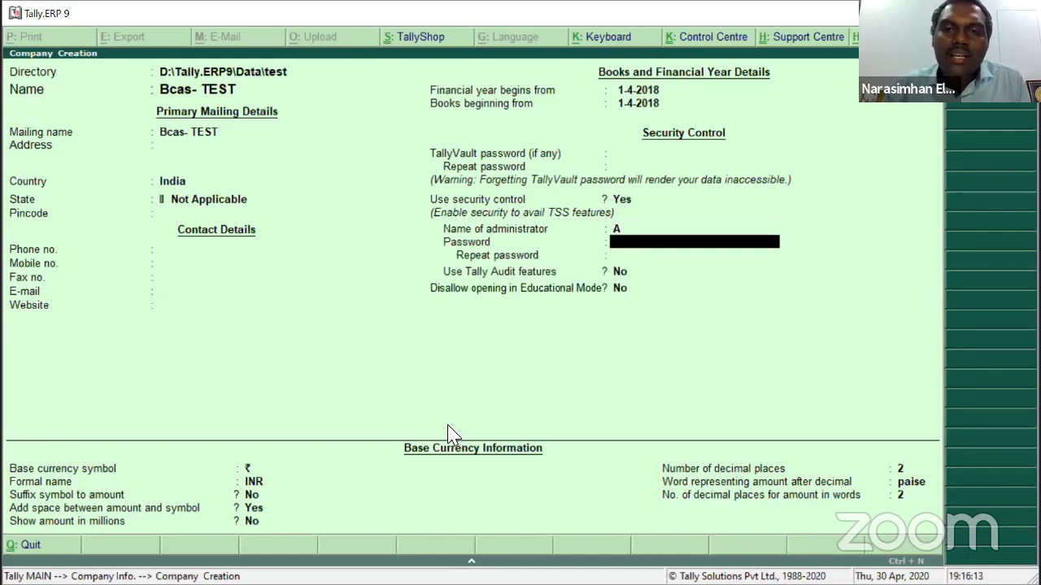
pyautogui.write('a')
pyautogui.press('BackSpace')
pyautogui.press('BackSpace')
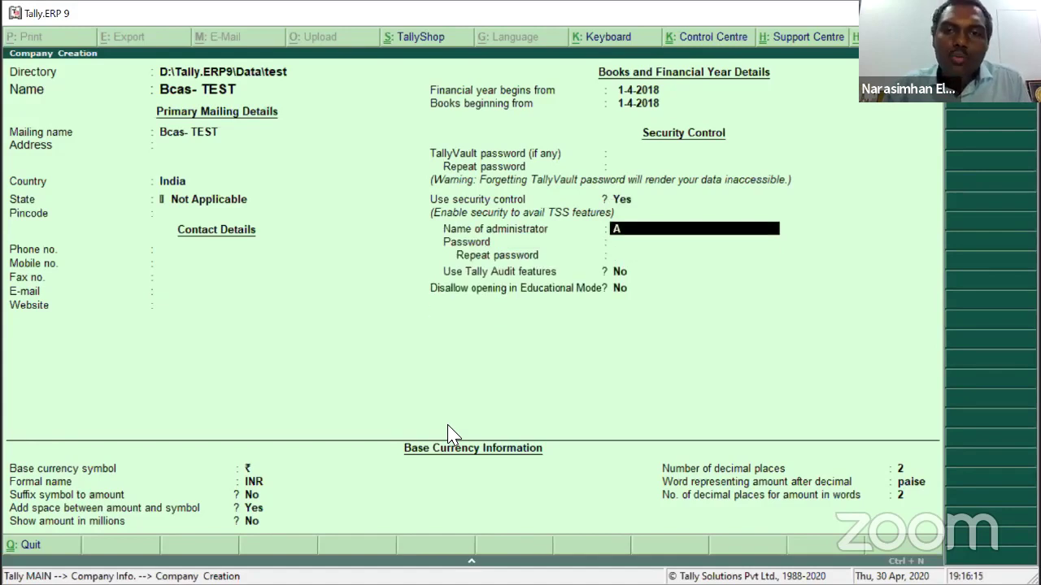
pyautogui.write('a')
pyautogui.press('Return')
pyautogui.write('a')
pyautogui.press('Return')
pyautogui.write('a')
pyautogui.press('Return')
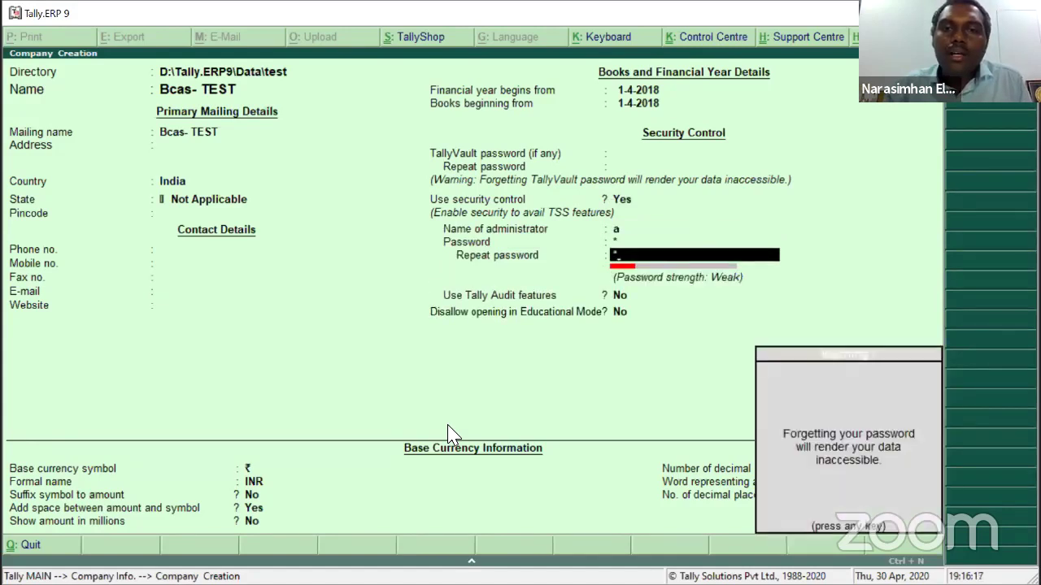
pyautogui.press('Return')
# - Enable Tally Audit features for the company and keep Disallow opening in Educational Mode at No
pyautogui.press('Return')
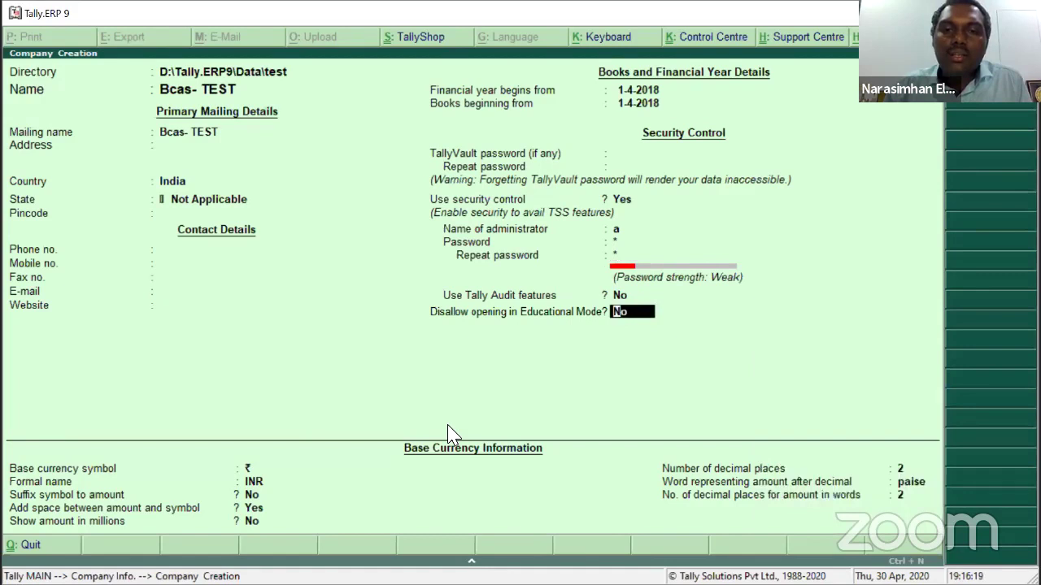
pyautogui.press('BackSpace')
pyautogui.press('y')
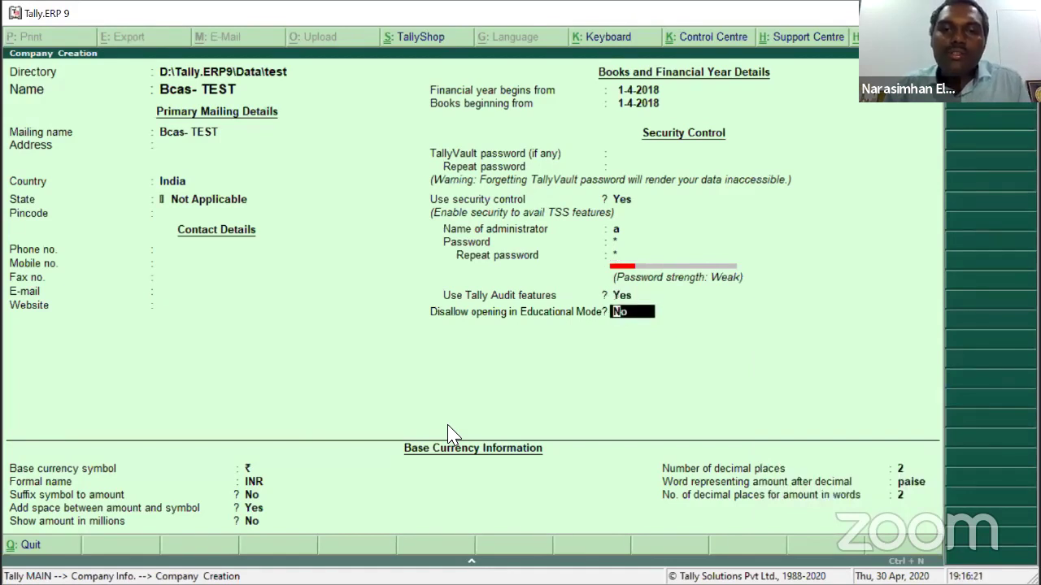
pyautogui.press('BackSpace')
pyautogui.press('BackSpace')
pyautogui.press('BackSpace')
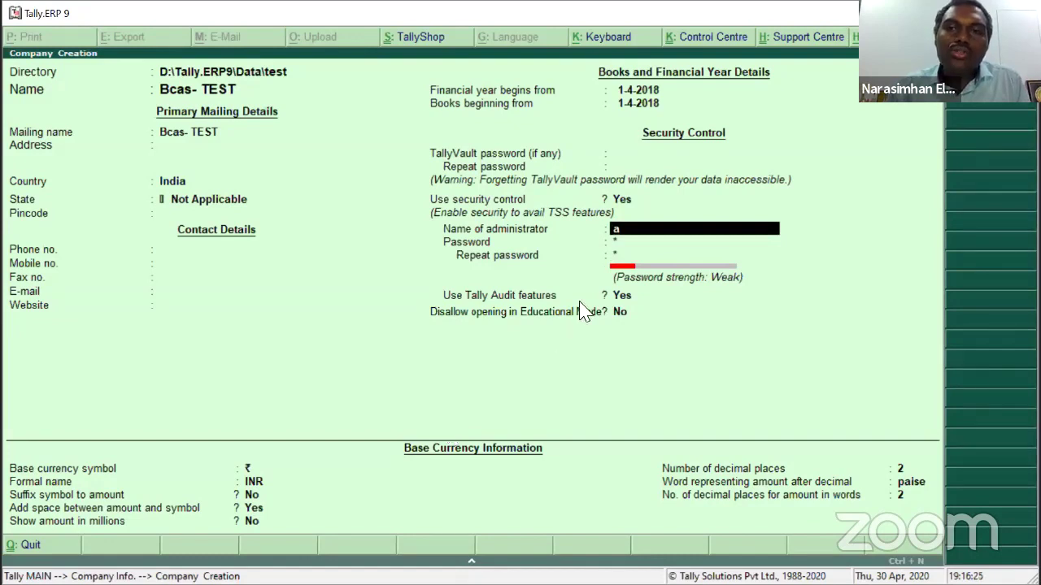
pyautogui.press('Return')
pyautogui.press('Return')
pyautogui.press('Return')
pyautogui.press('Return')
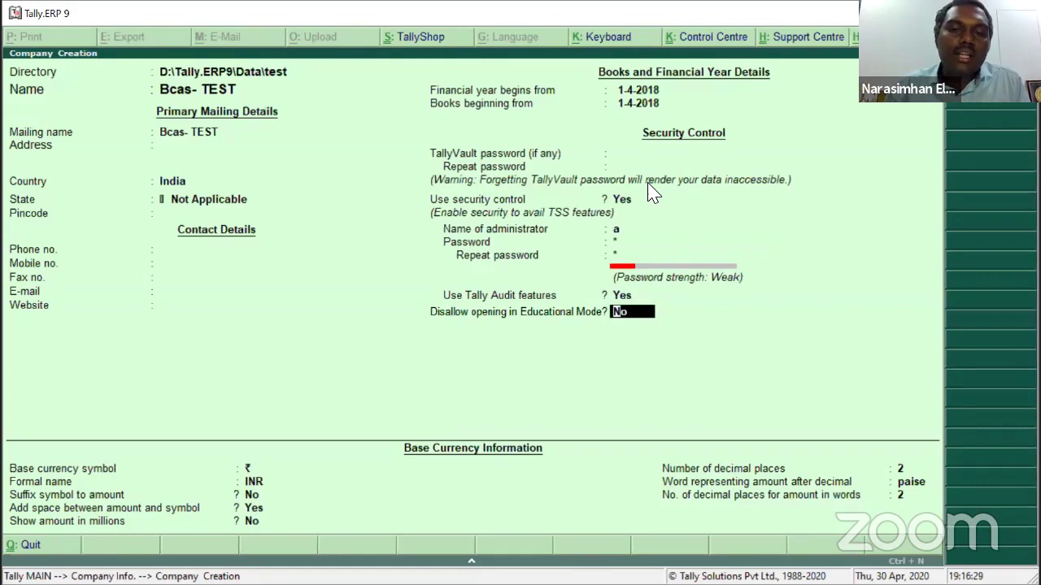
pyautogui.press('Return')
# - Keep the default base currency settings and accept the creation of the new company
pyautogui.press('Return')
pyautogui.press('Return')
pyautogui.press('Return')
pyautogui.press('Return')
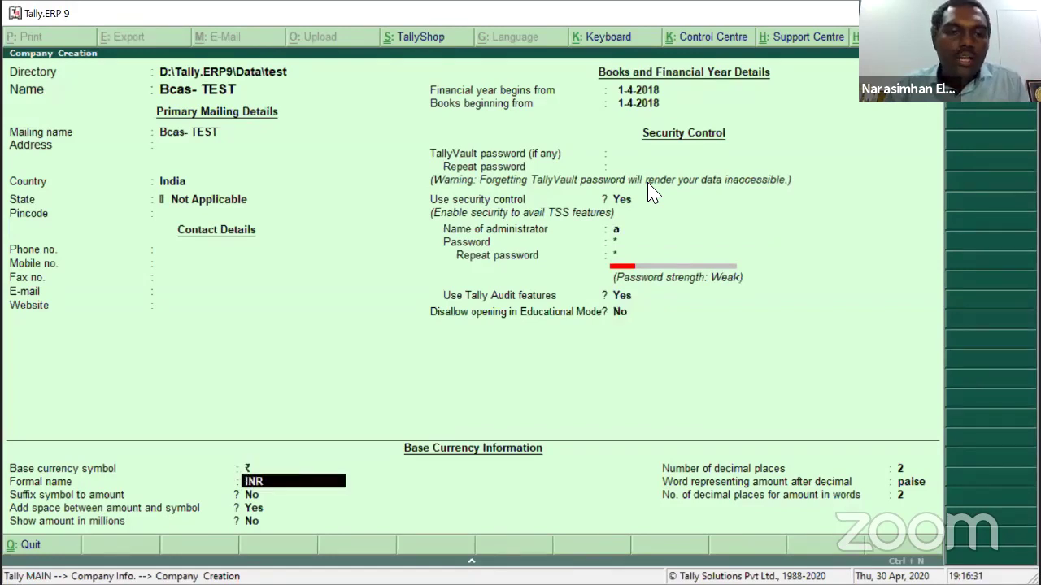
pyautogui.press('Return')
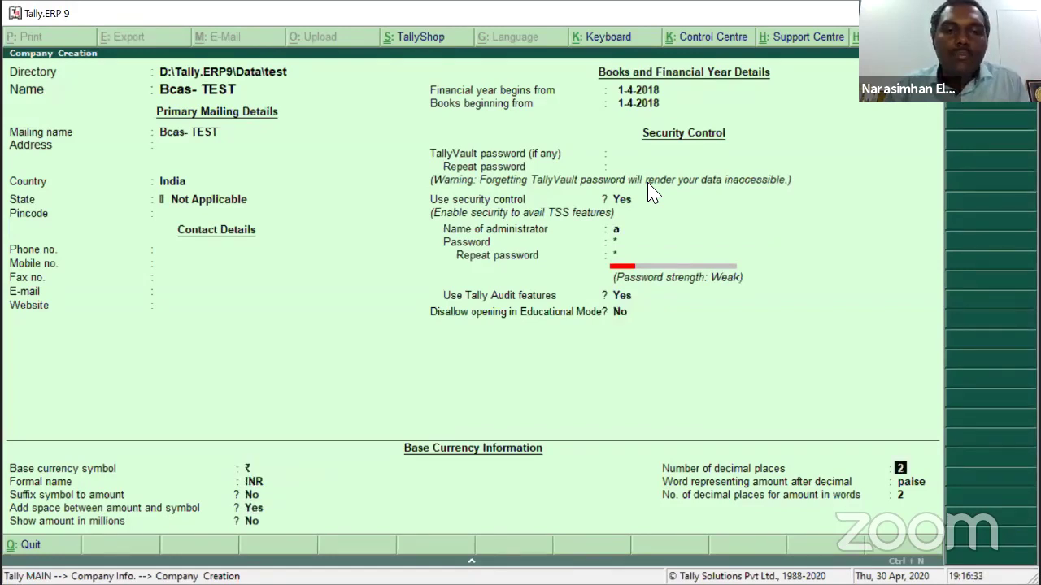
pyautogui.press('Return')
pyautogui.press('Return')
pyautogui.press('Return')
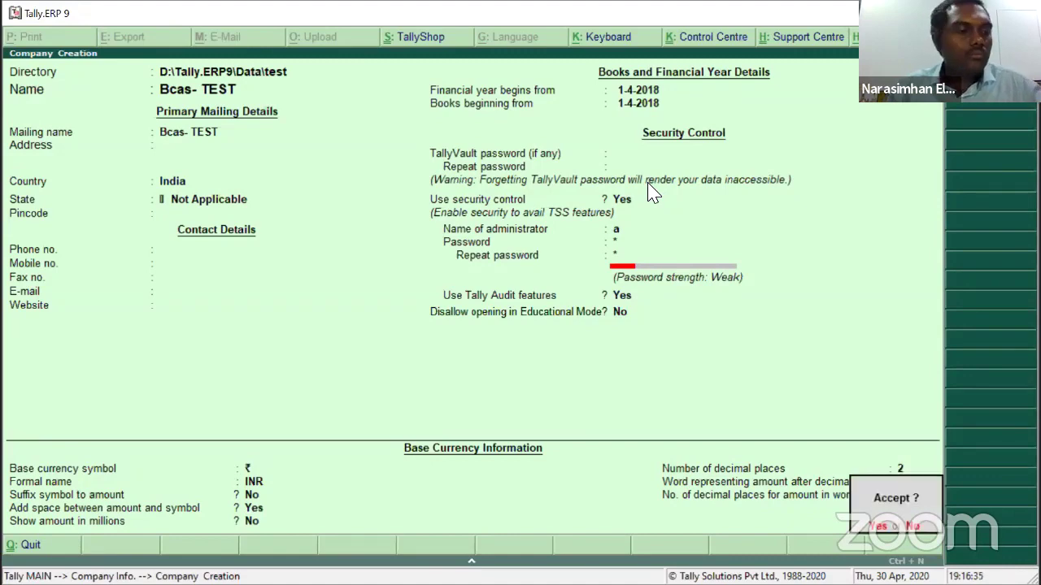
pyautogui.press('Return')
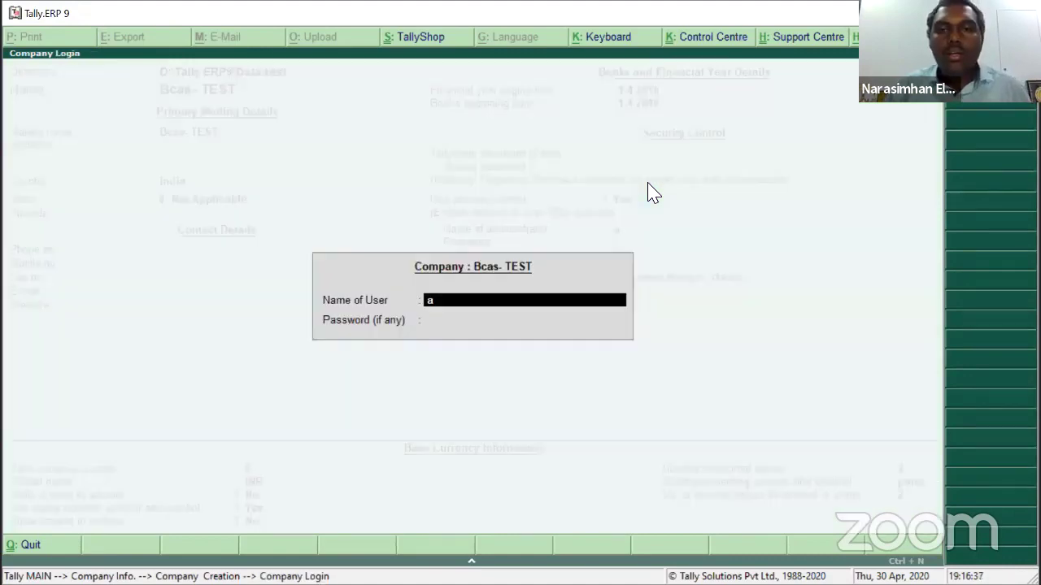
# - Log in to the Bcas- TEST company as its administrator with the account password
pyautogui.press('Return')
pyautogui.press('Return')
pyautogui.press('Return')
pyautogui.press('Return')
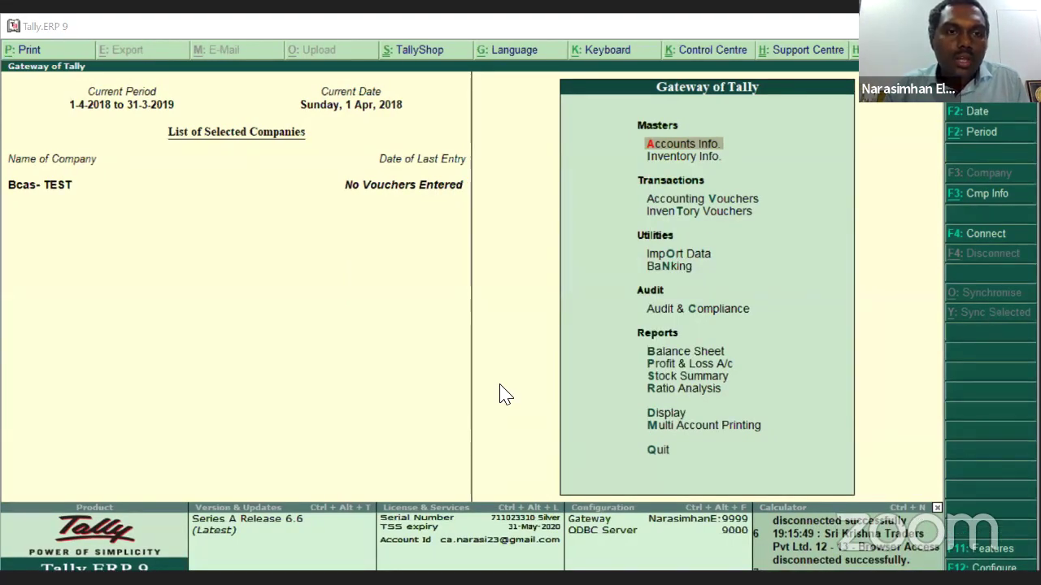
# - Switch to the E2T_Accounting_Vouchers_Sample_Data workbook in Excel and display the E2Tally-Soft add-in commands
pyautogui.hotkey('alt', 'Tab')
pyautogui.click(552, 375)
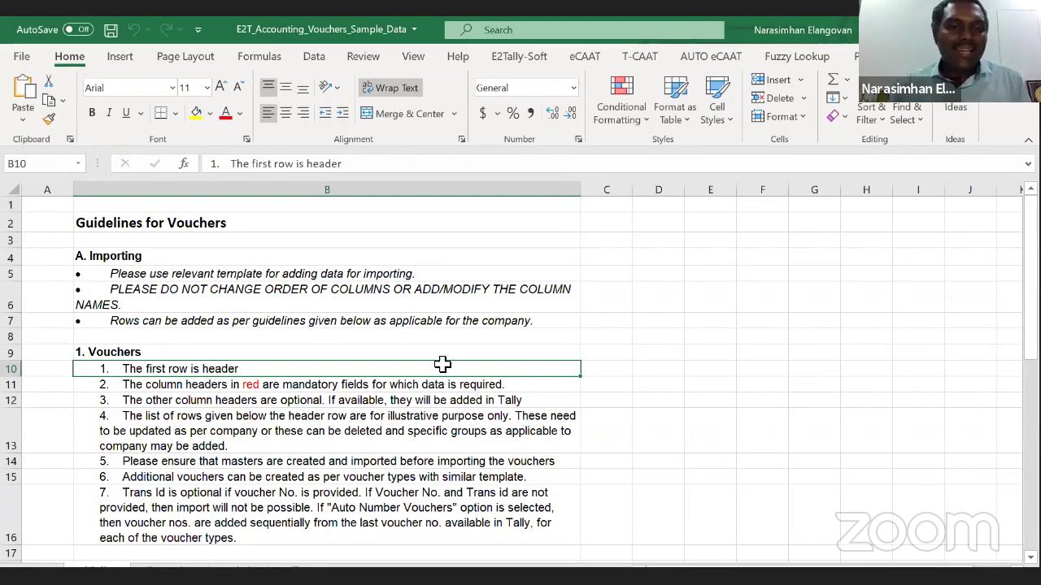
pyautogui.click(524, 61)
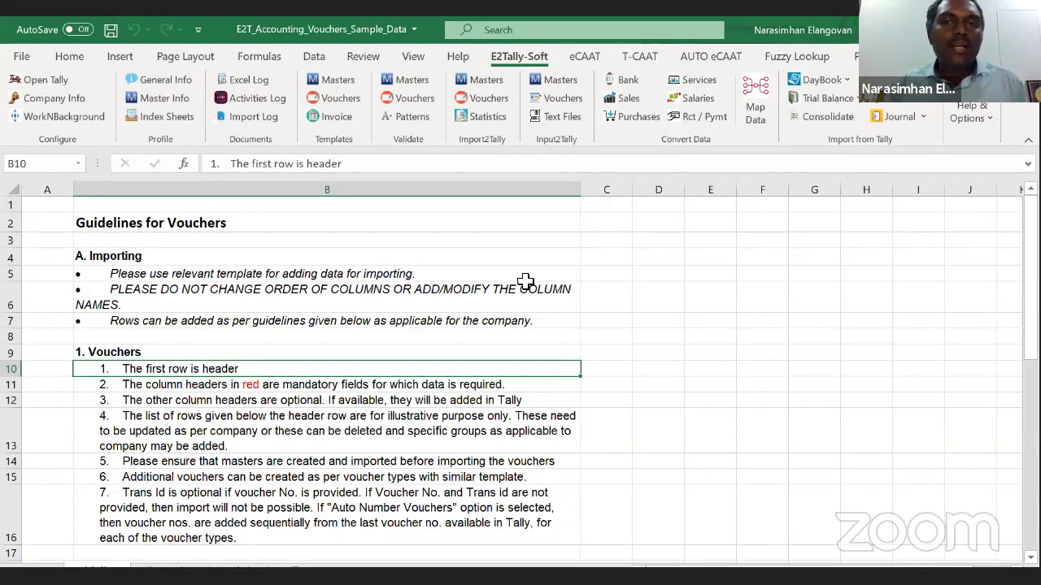
pyautogui.click(639, 56)
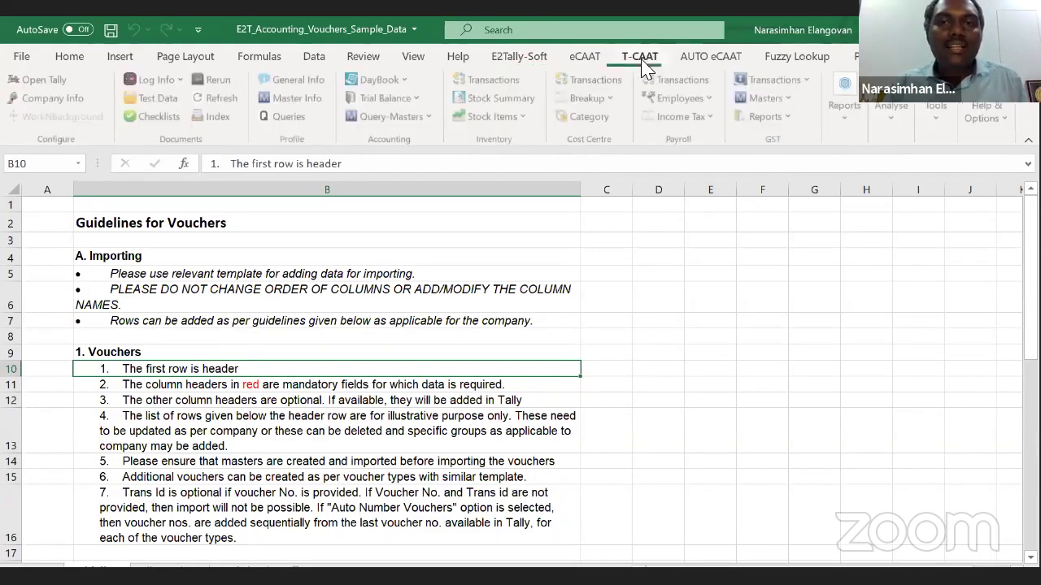
pyautogui.click(520, 57)
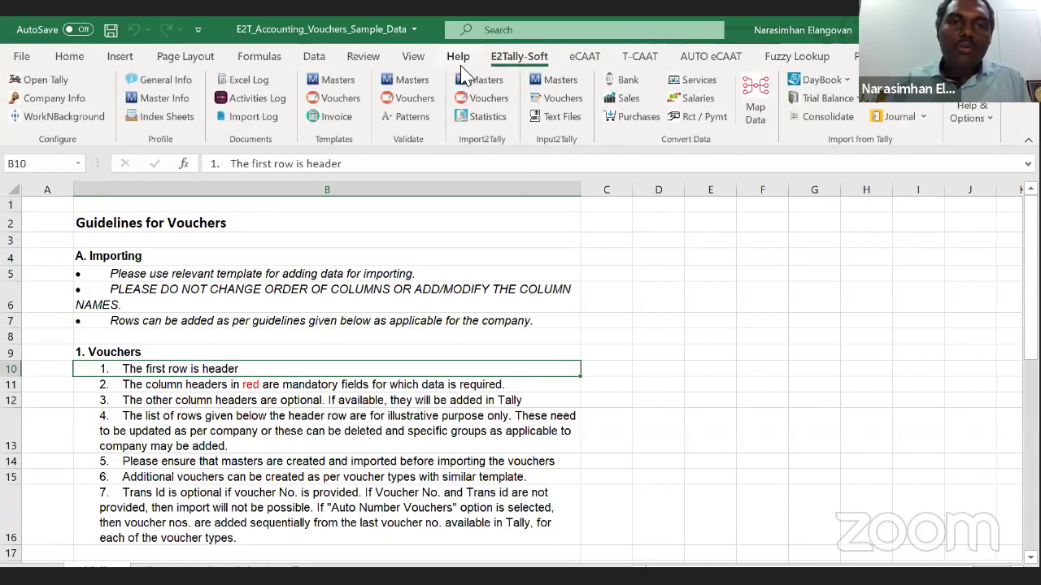
# - View the sample voucher data sheet and return to the voucher guidelines sheet
pyautogui.click(412, 106)
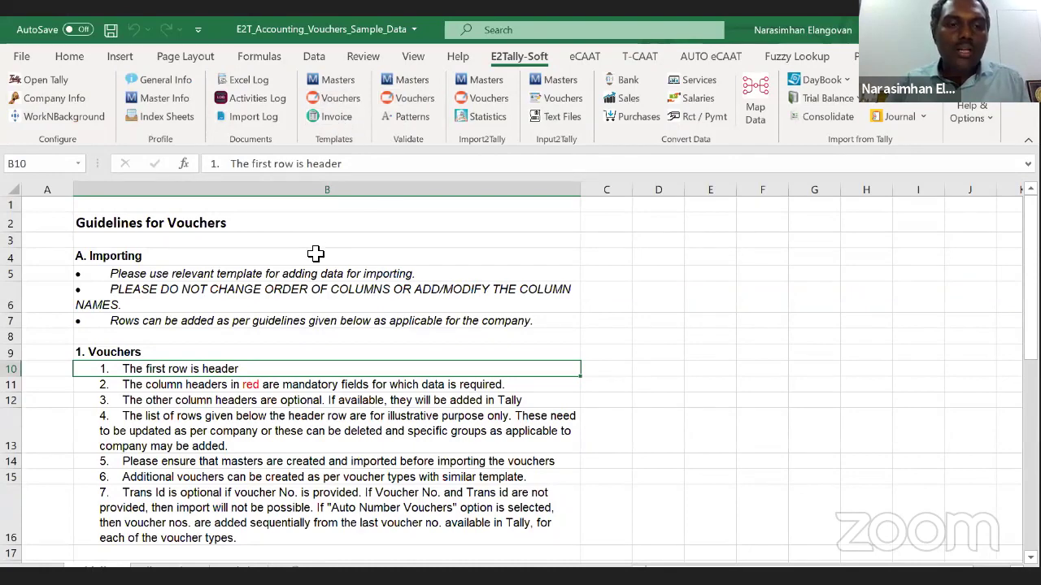
pyautogui.hotkey('ctrl', 'pagedown')
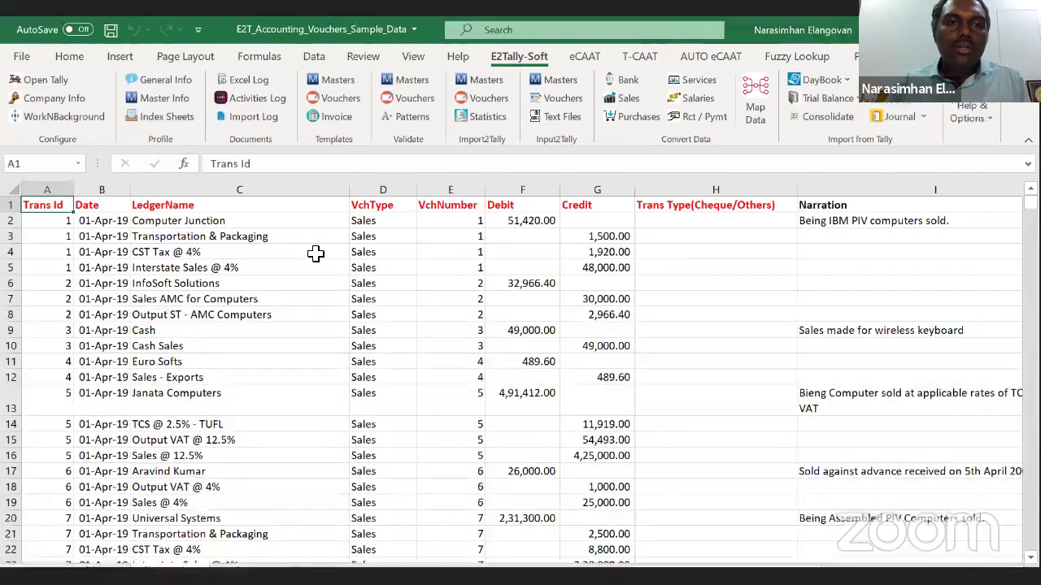
pyautogui.hotkey('ctrl', 'pageup')
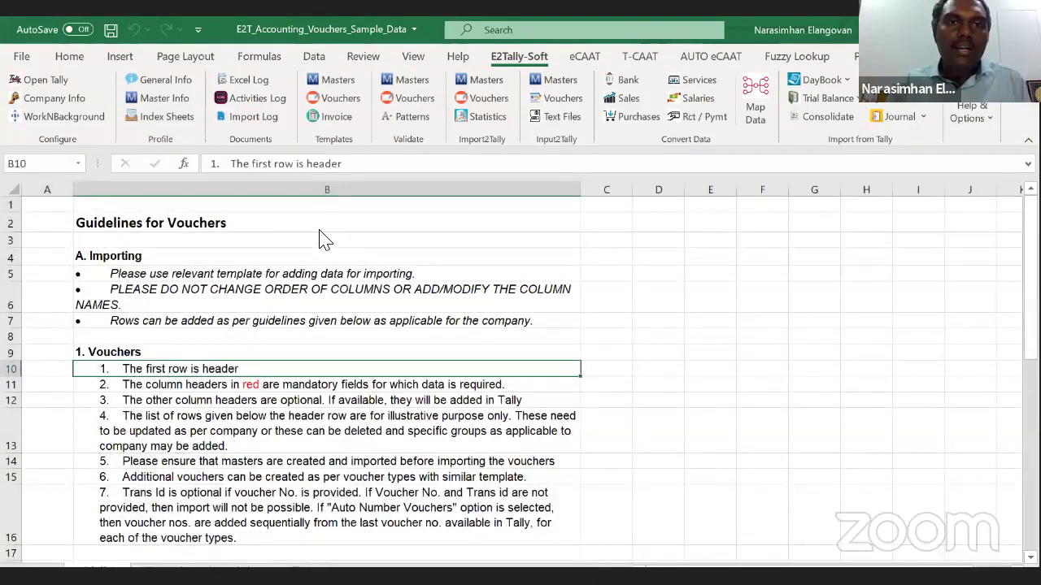
# - Open the accounting masters template with sample data from the E2Tally-Soft templates
pyautogui.click(341, 96)
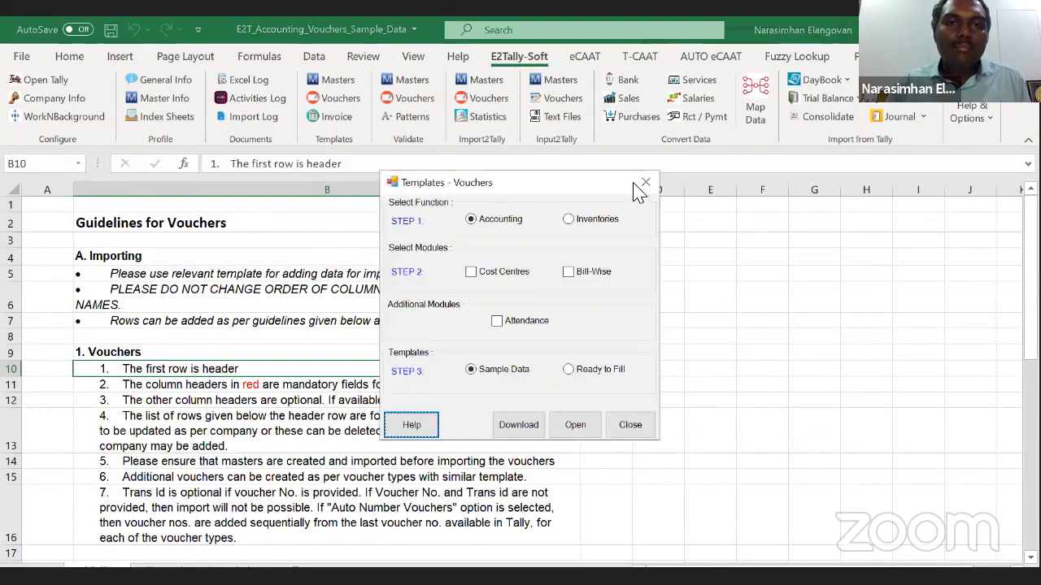
pyautogui.press('Escape')
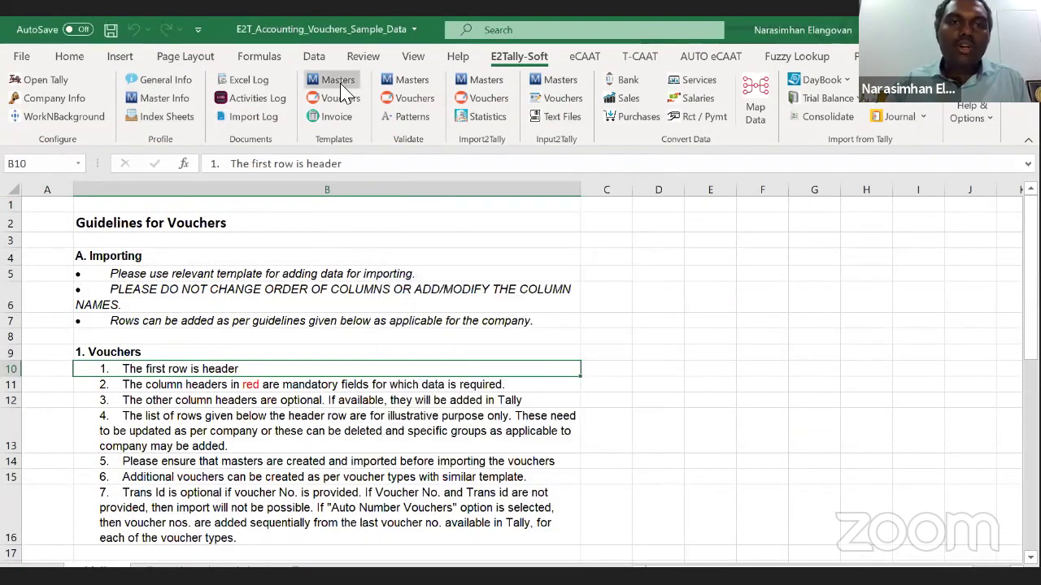
pyautogui.click(337, 80)
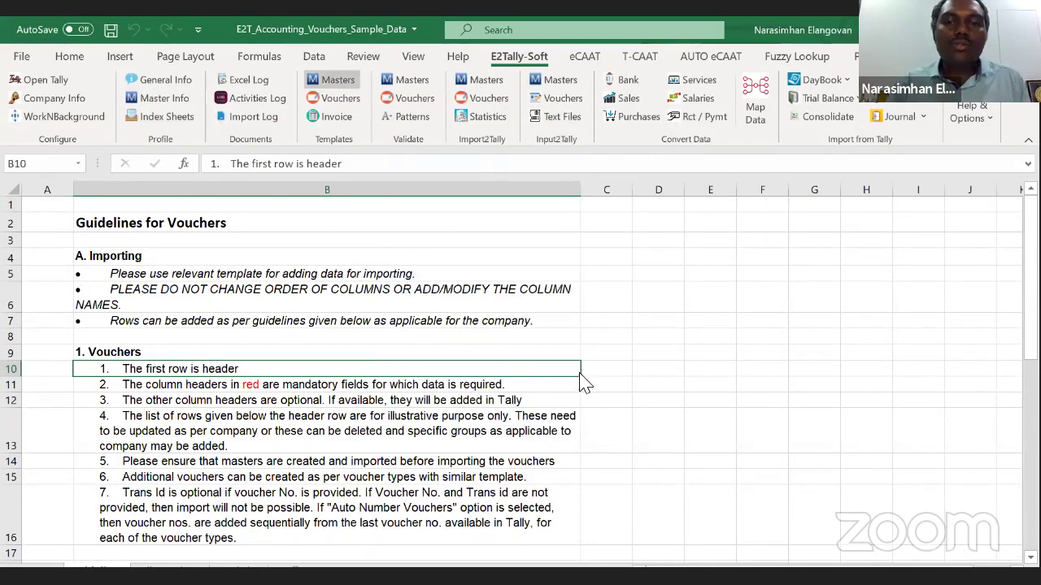
pyautogui.click(475, 220)
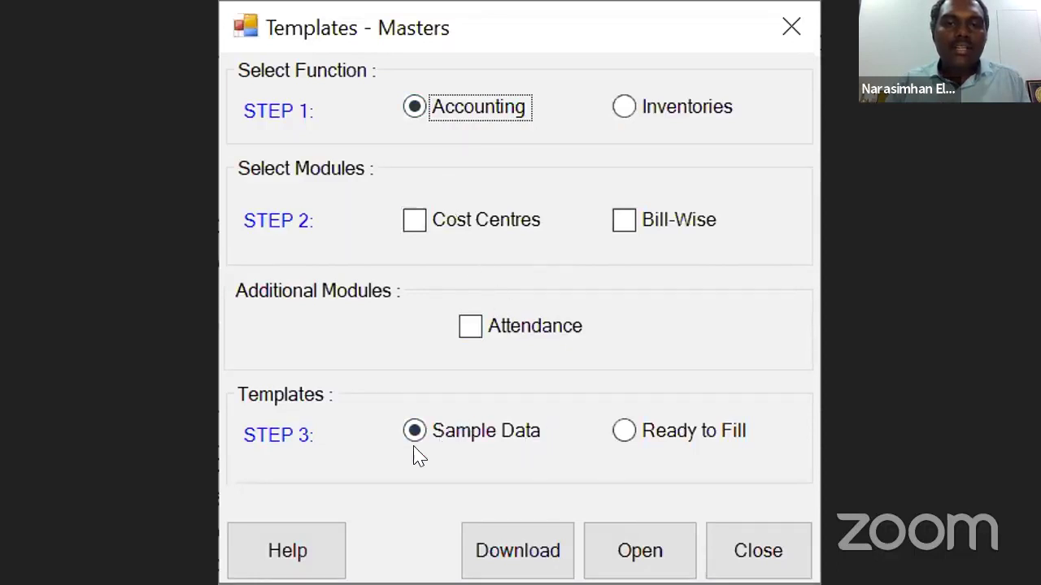
pyautogui.click(642, 543)
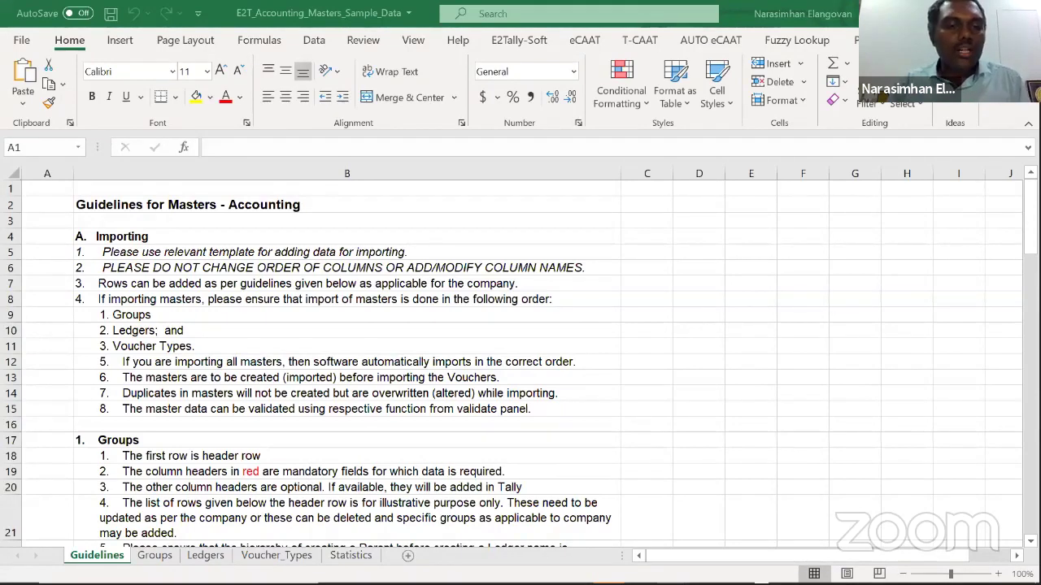
# - Review the Groups, Ledgers and Voucher_Types sheets, delete the Statistics sheet and return to the Groups sheet
pyautogui.hotkey('ctrl', 'pagedown')
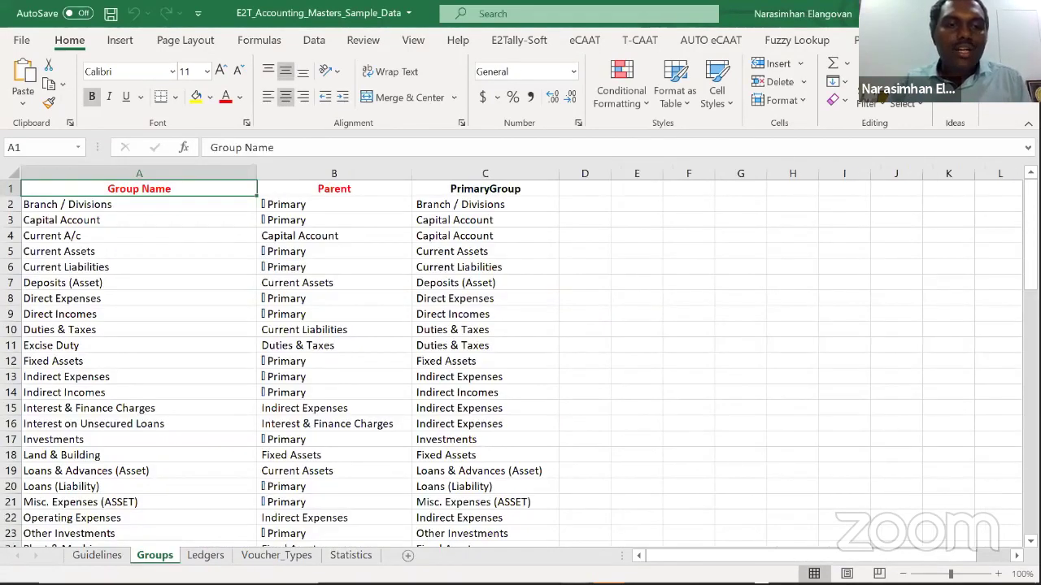
pyautogui.hotkey('ctrl', 'pagedown')
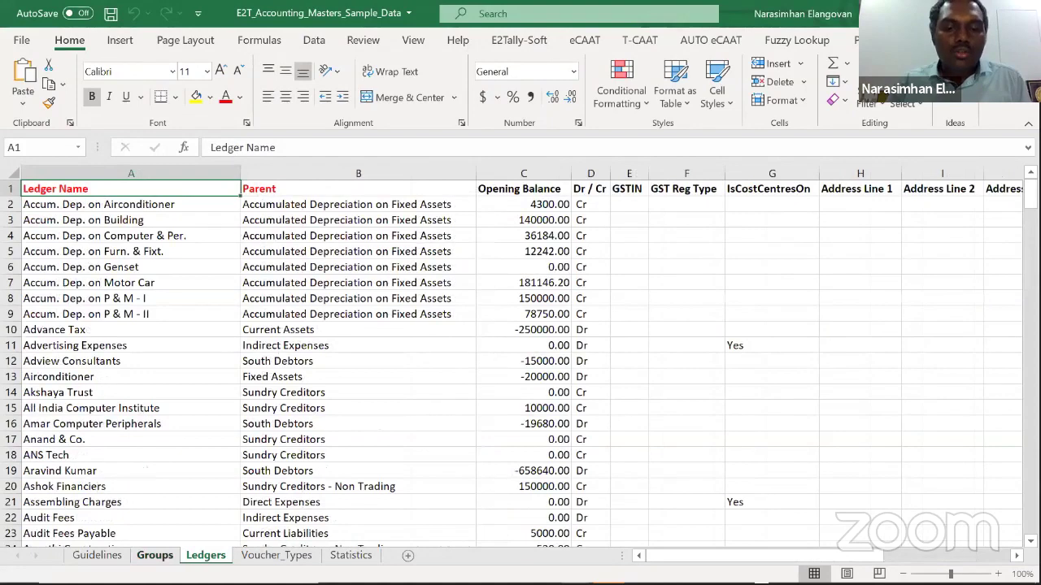
pyautogui.hotkey('ctrl', 'pagedown')
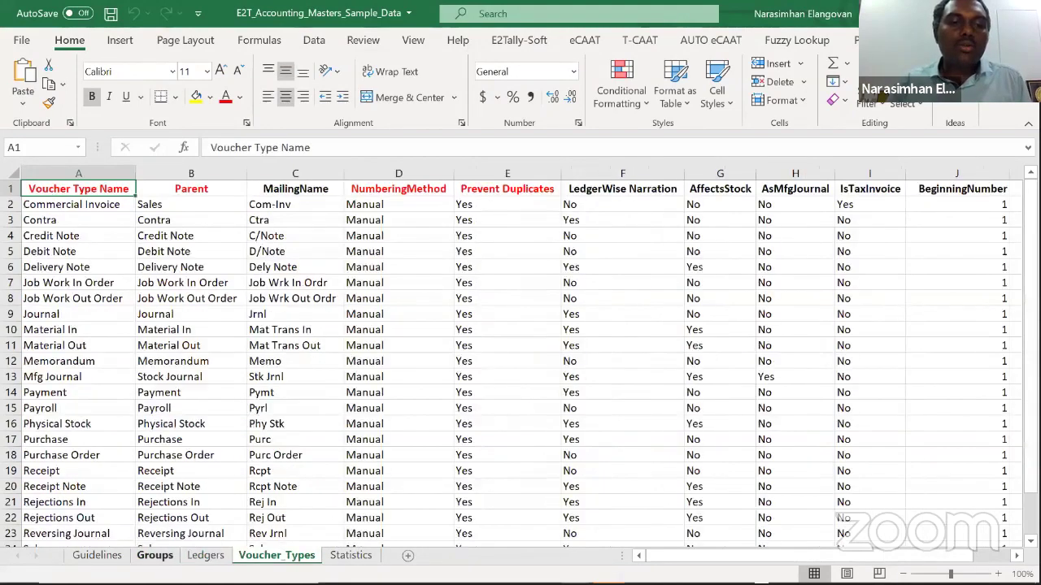
pyautogui.hotkey('ctrl', 'pagedown')
pyautogui.hotkey('ctrl', 'pageup')
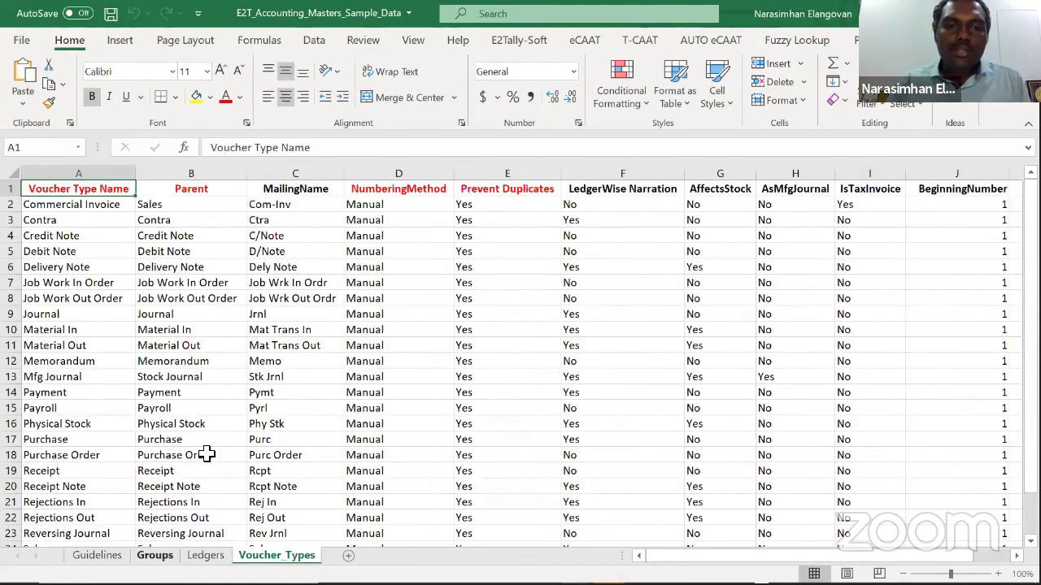
pyautogui.hotkey('ctrl', 'pageup')
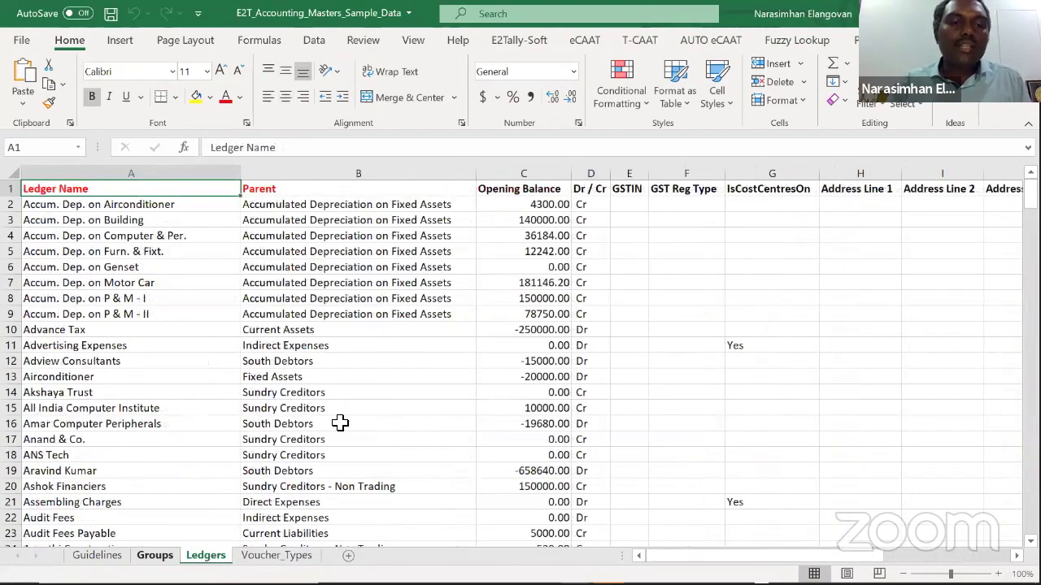
pyautogui.hotkey('ctrl', 'pageup')
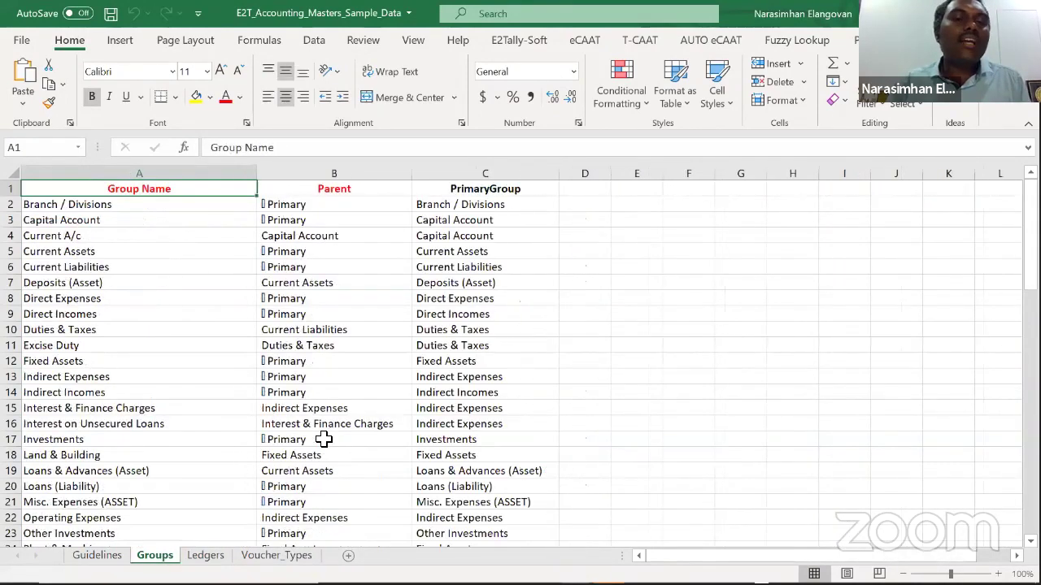
pyautogui.scroll(3, 513, 47)
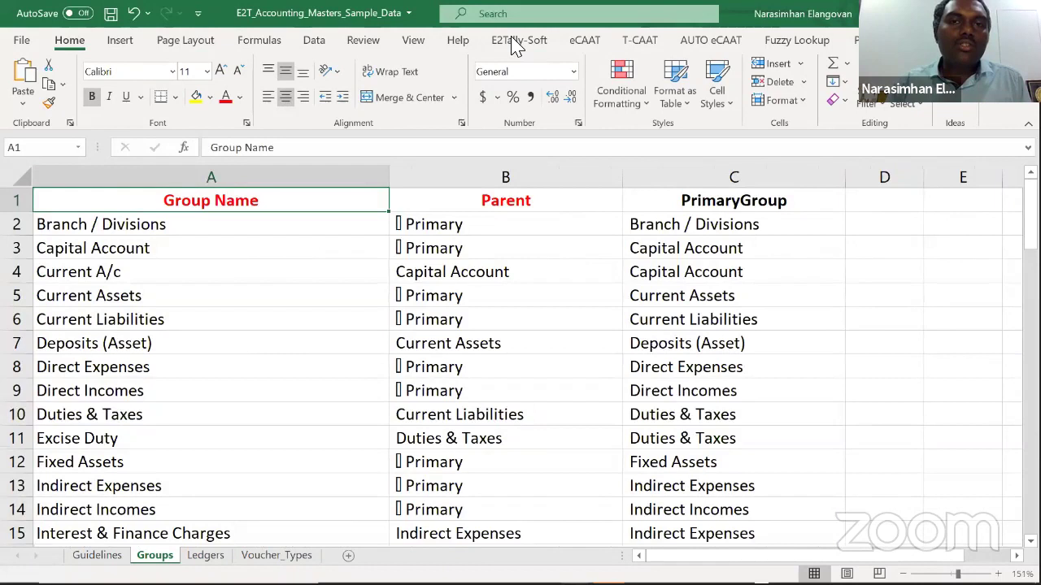
# - Import the accounting masters Groups, Ledgers and Voucher_Types from the workbook into the Bcas- TEST company
pyautogui.click(512, 40)
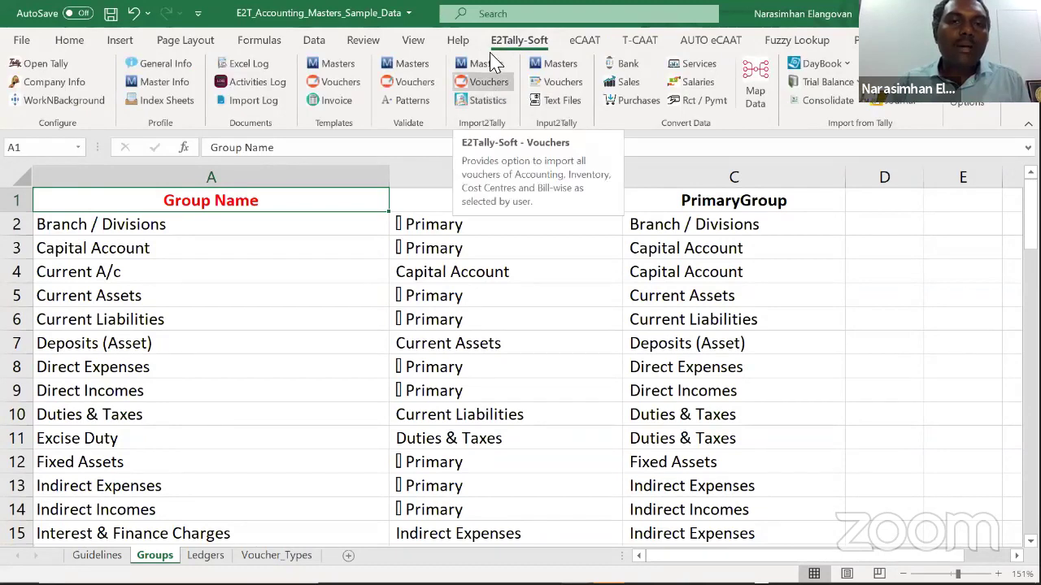
pyautogui.click(492, 100)
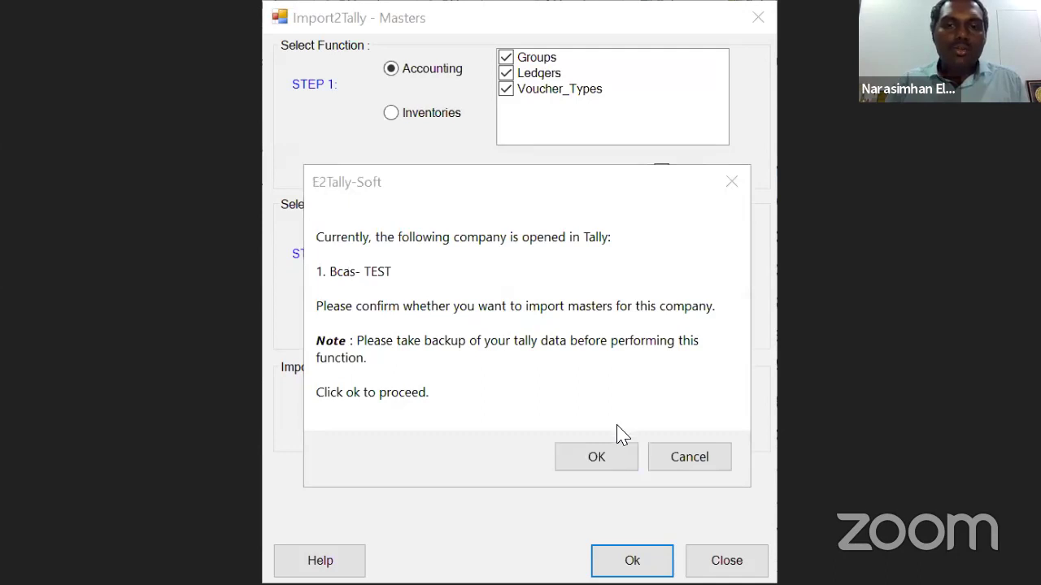
pyautogui.click(608, 460)
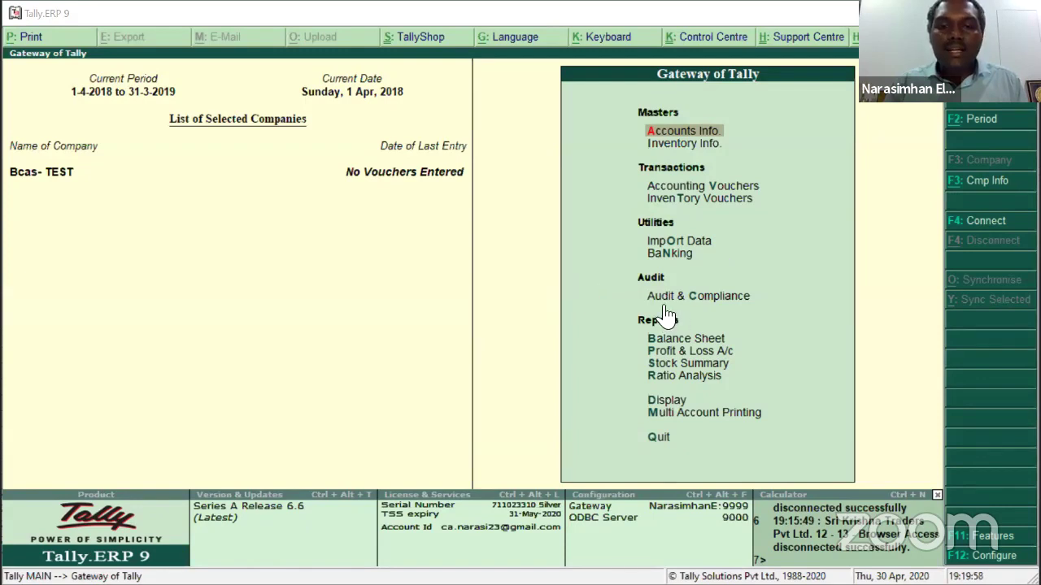
# - Look up the imported ledgers in the account books display of Bcas- TEST and return to the Gateway of Tally
pyautogui.press('Up')
pyautogui.click(657, 395)
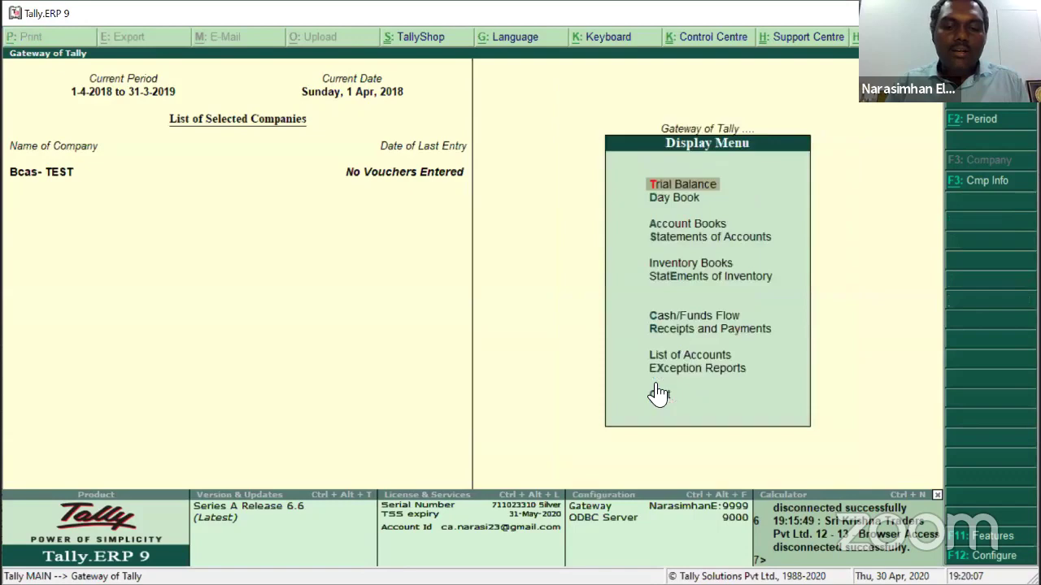
pyautogui.press('a')
pyautogui.press('l')
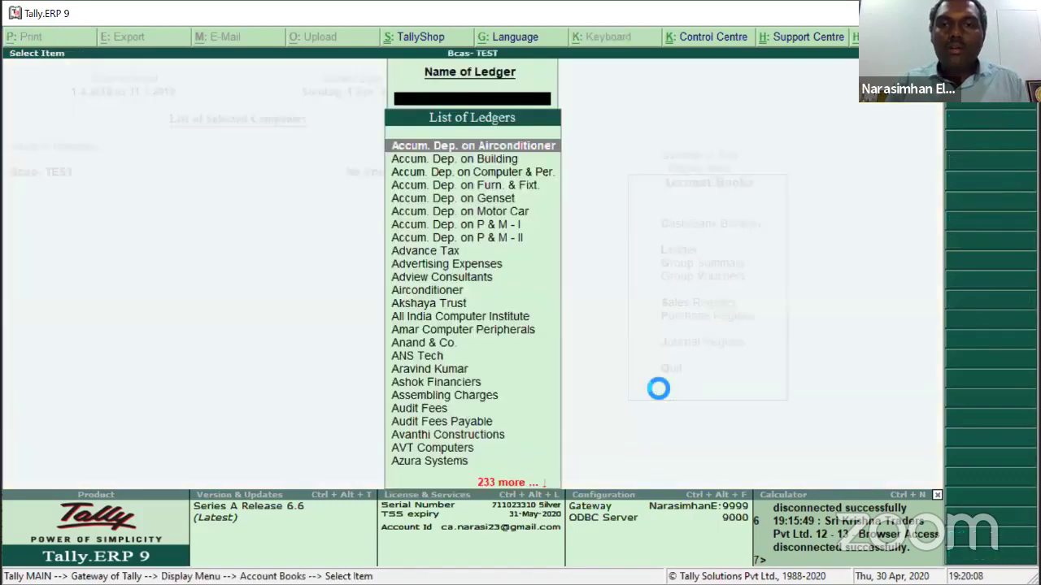
pyautogui.press('Escape')
pyautogui.press('Escape')
pyautogui.press('Escape')
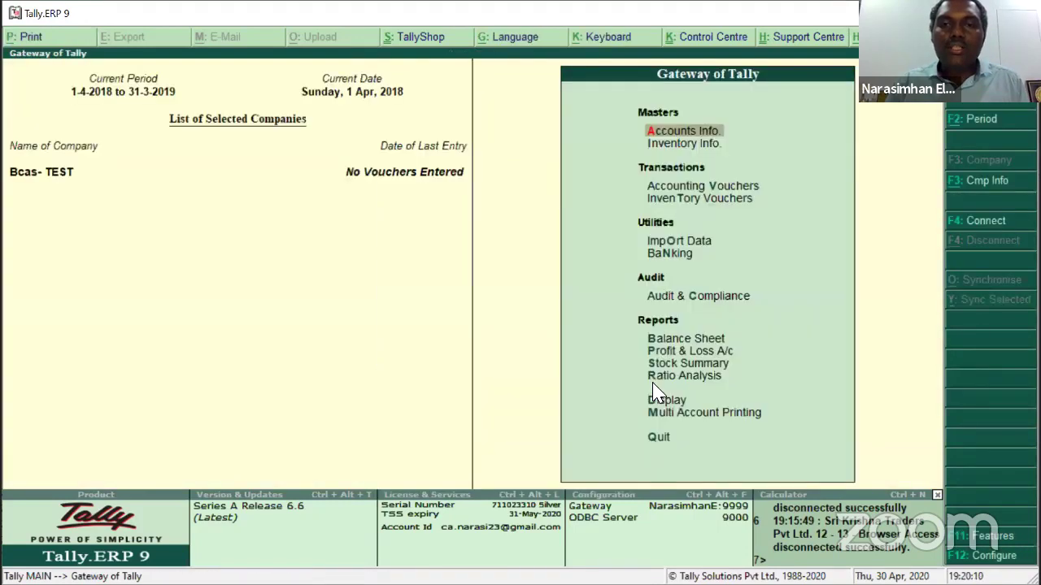
# - View the single-ledger display list in the accounts information of Bcas- TEST and leave it again
pyautogui.press('a')
pyautogui.press('l')
pyautogui.press('Down')
pyautogui.press('Return')
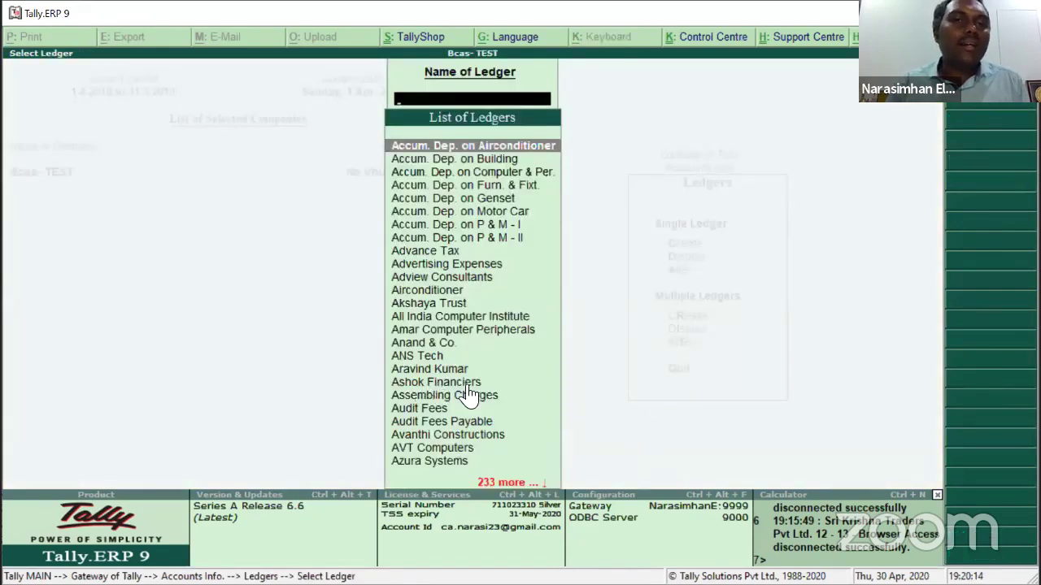
pyautogui.press('Escape')
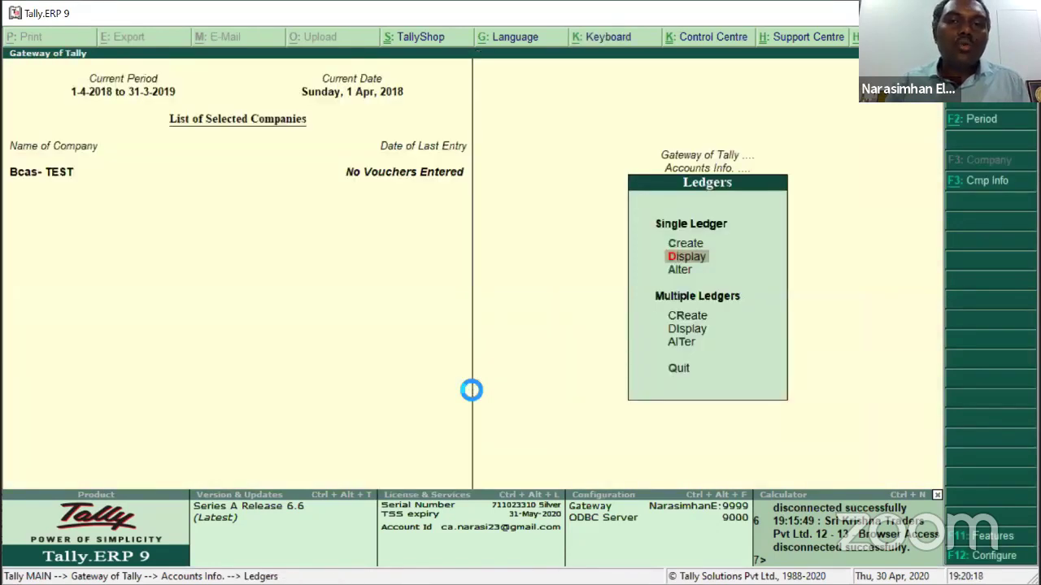
pyautogui.press('Escape')
pyautogui.press('Escape')
pyautogui.press('Escape')
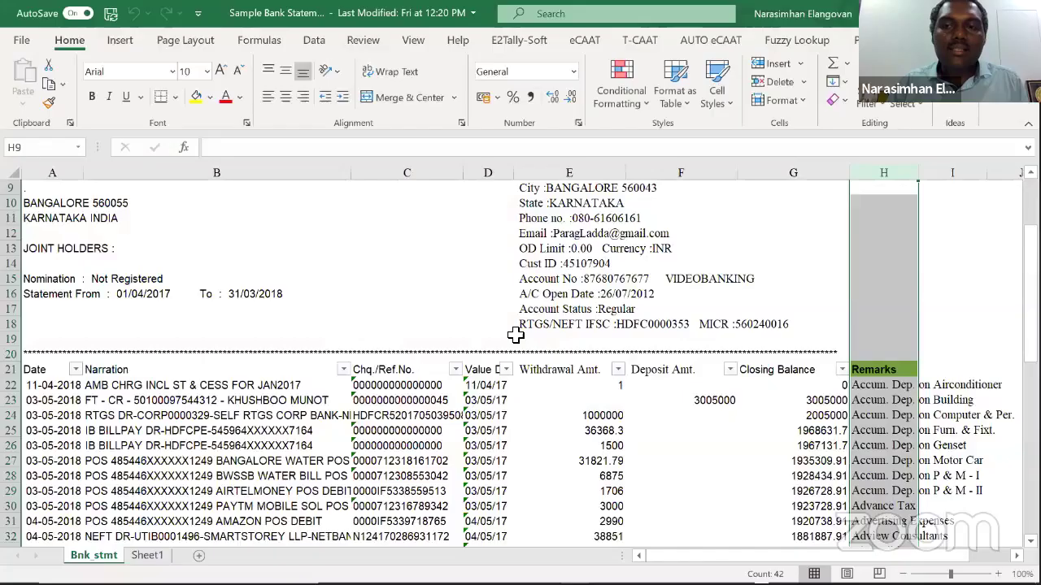
# - Examine the Sample Bank Statement workbook from its account details down to the transaction rows
pyautogui.hotkey('alt', 'Tab')
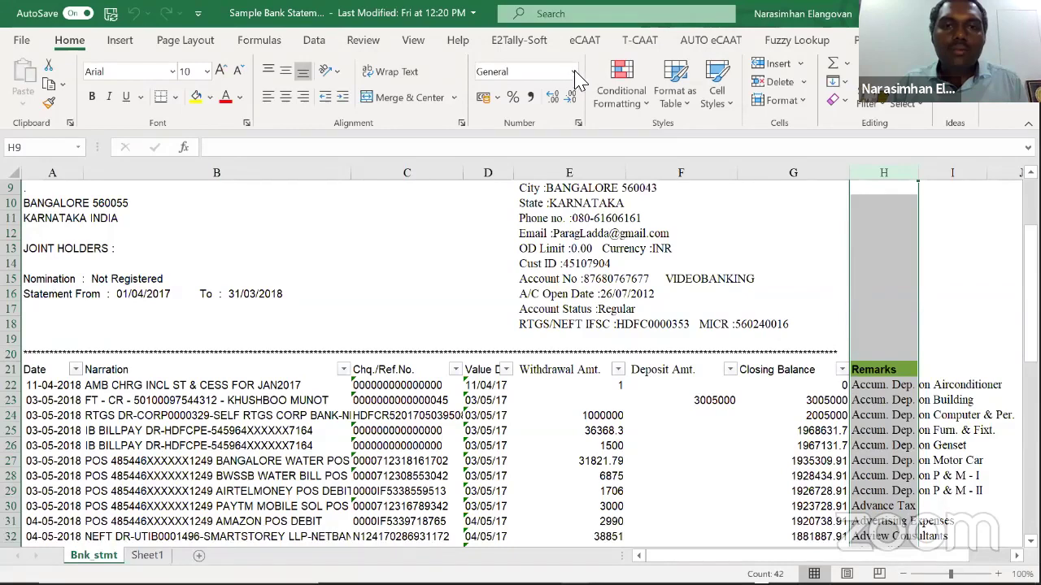
pyautogui.click(381, 415)
pyautogui.hotkey('ctrl', 'Home')
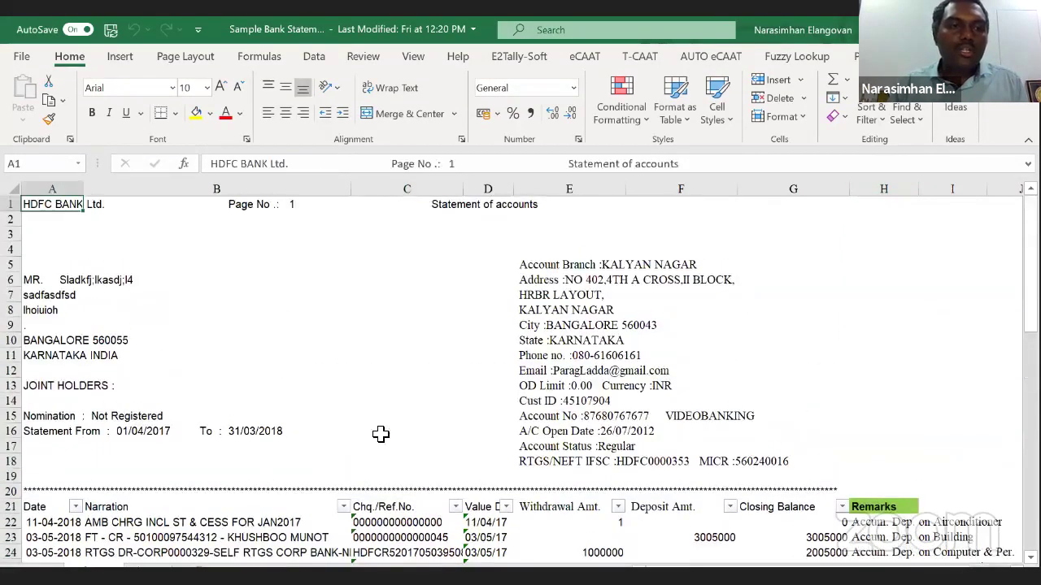
pyautogui.scroll(-2, 423, 436)
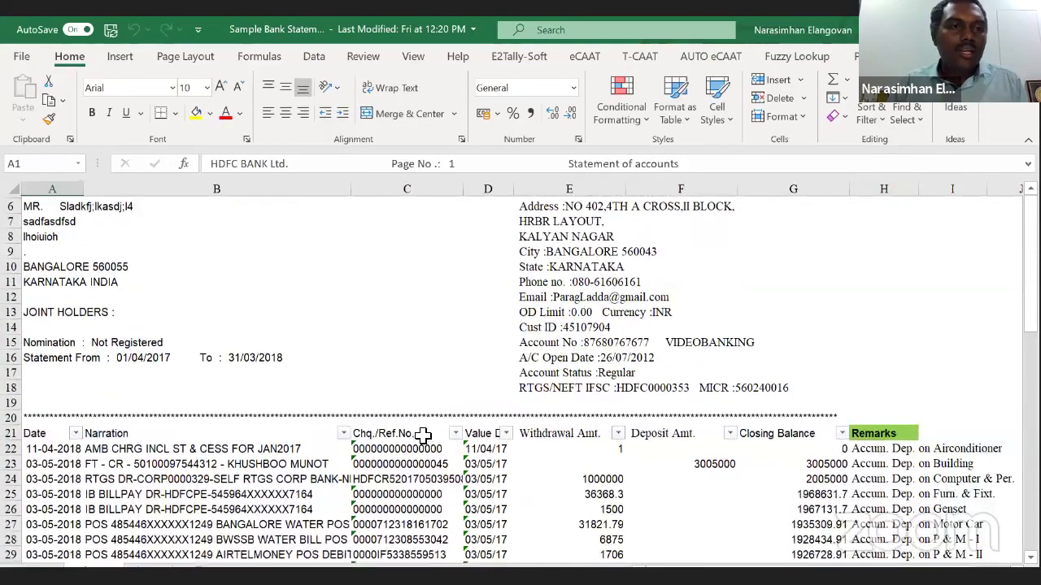
pyautogui.scroll(2, 424, 432)
pyautogui.scroll(-2, 423, 436)
pyautogui.scroll(-1, 425, 435)
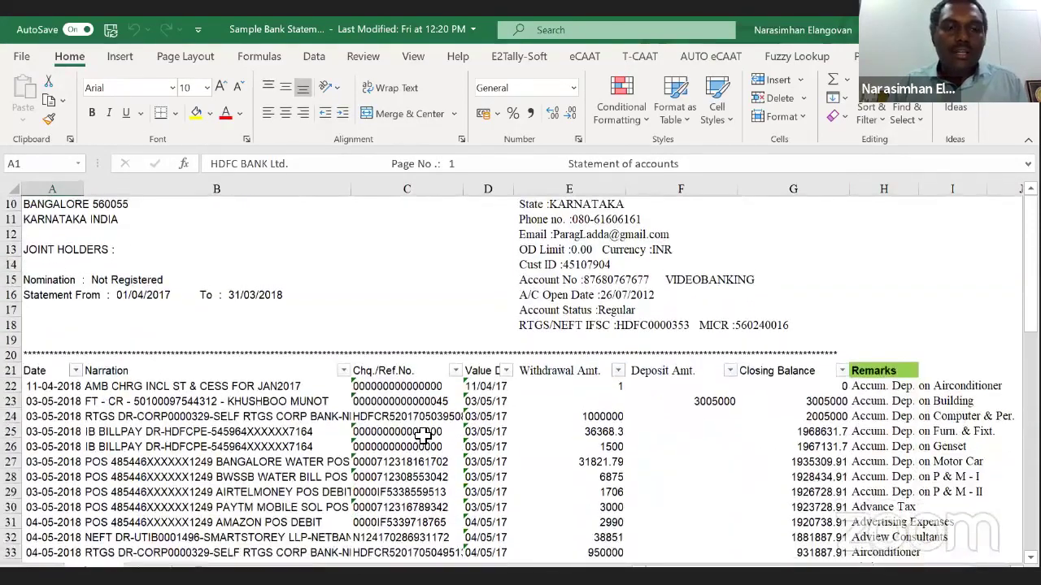
pyautogui.scroll(-1, 602, 442)
pyautogui.scroll(-2, 598, 415)
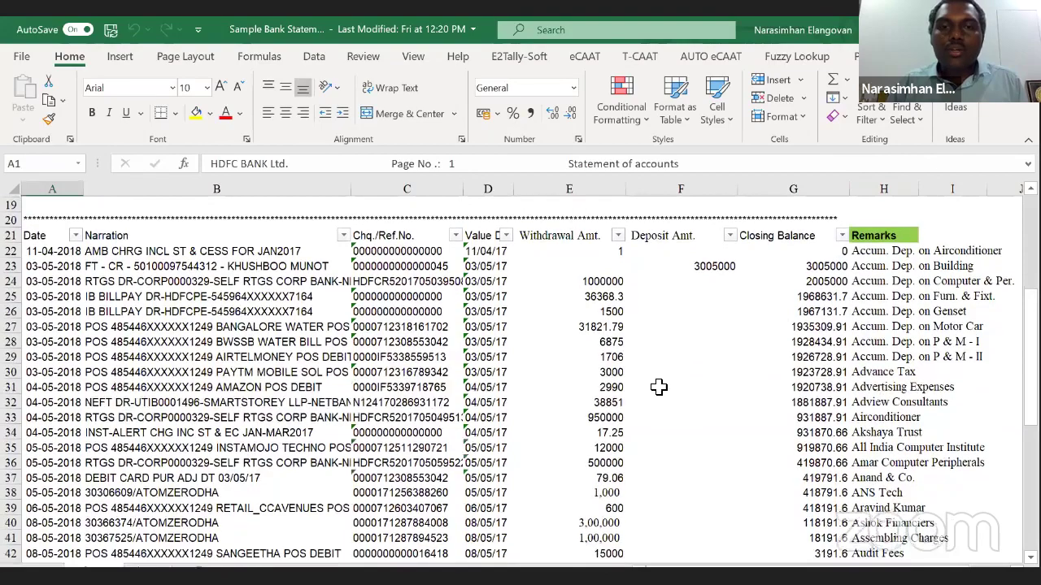
# - Check the extent of the transaction rows in the Date column and go to its header in A21
pyautogui.click(658, 387)
pyautogui.hotkey('ctrl', 'Left')
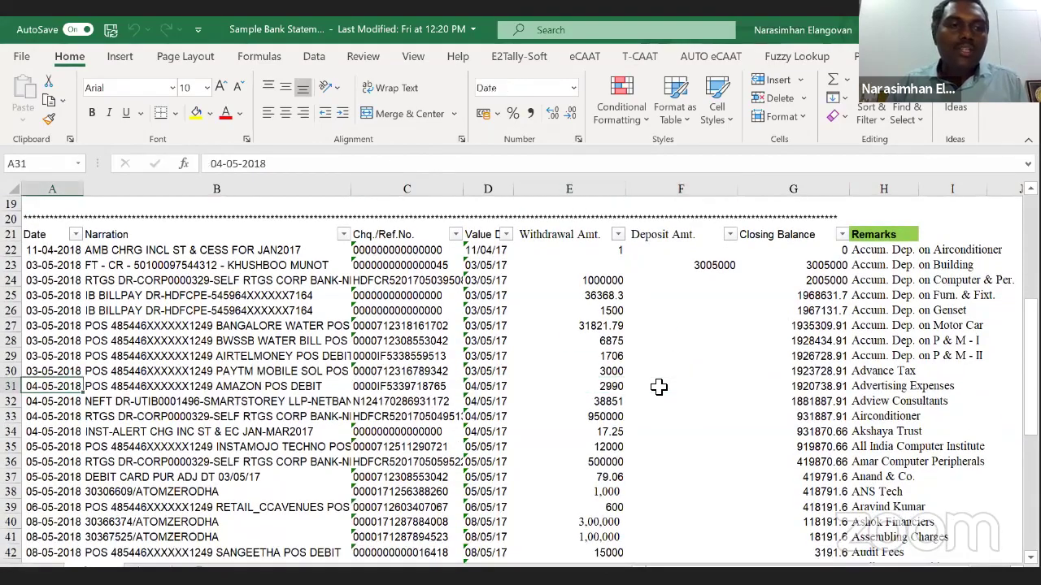
pyautogui.hotkey('ctrl', 'Down')
pyautogui.hotkey('ctrl', 'Up')
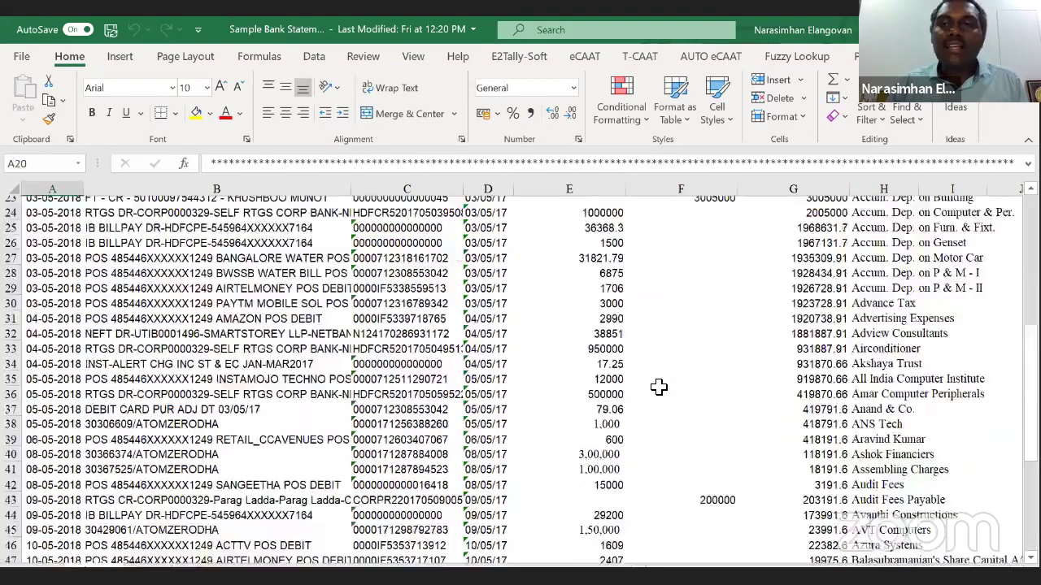
pyautogui.press('Down')
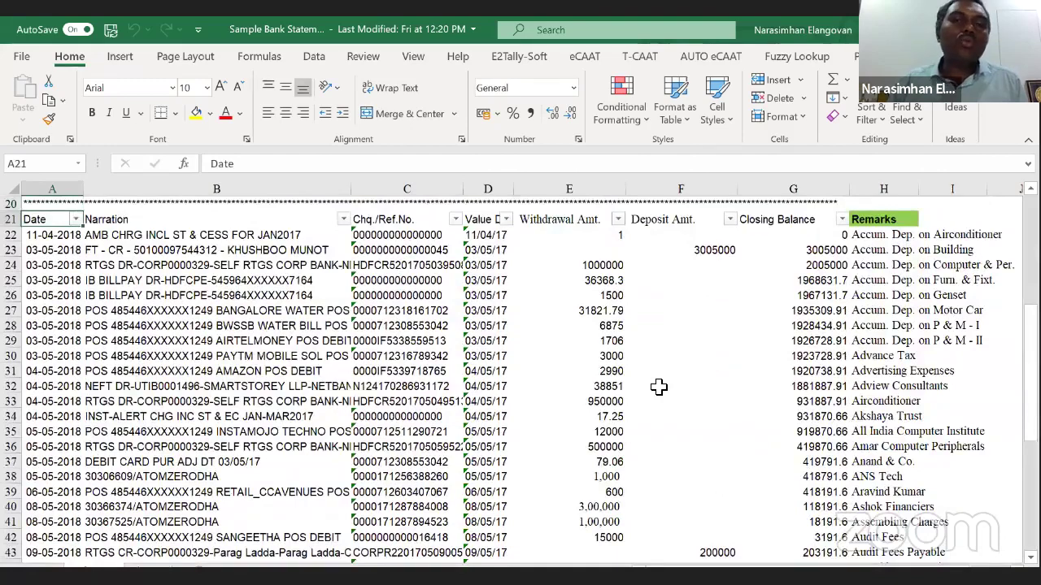
# - Widen the Remarks column H of the bank statement to fit the full ledger names
pyautogui.hotkey('ctrl', 'Right')
pyautogui.press('Right')
pyautogui.press('Right')
pyautogui.press('Right')
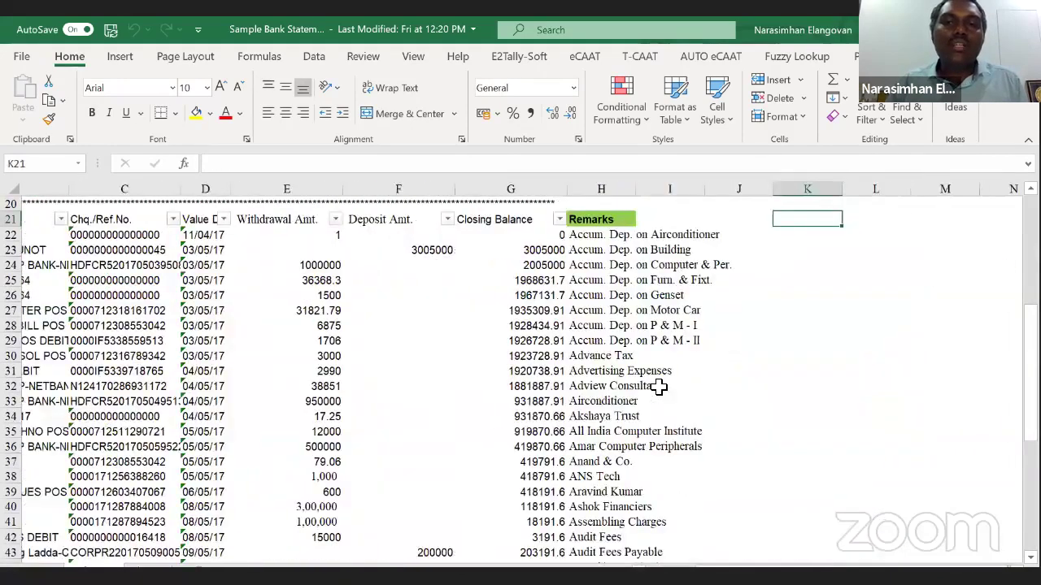
pyautogui.hotkey('ctrl', 'Left')
pyautogui.moveTo(592, 191); pyautogui.dragTo(720, 178)
# - Examine the ledger names in the Remarks column from H22 to the last transaction and return to H22
pyautogui.press('Down')
pyautogui.press('Down')
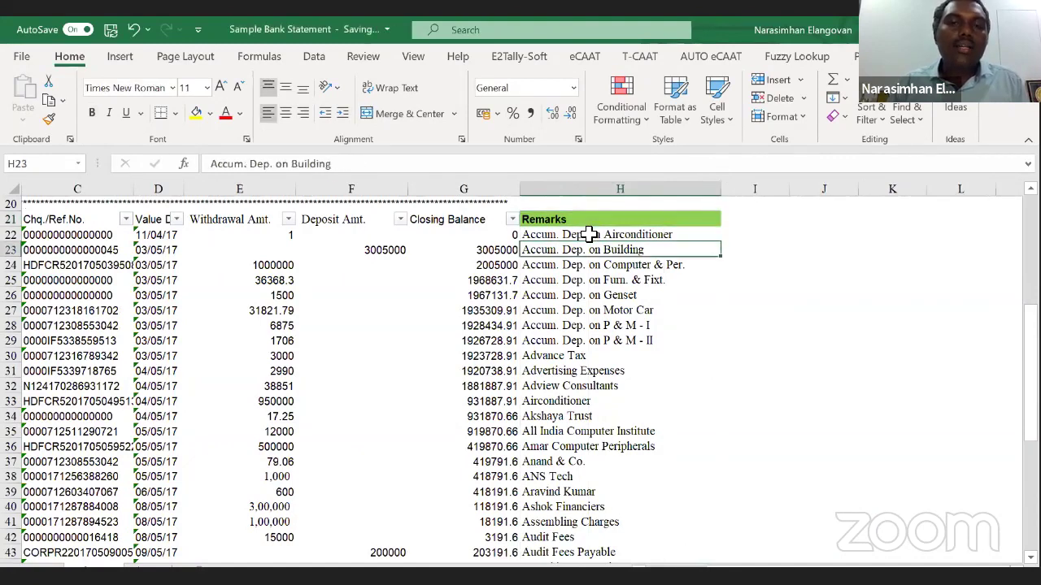
pyautogui.press('Up')
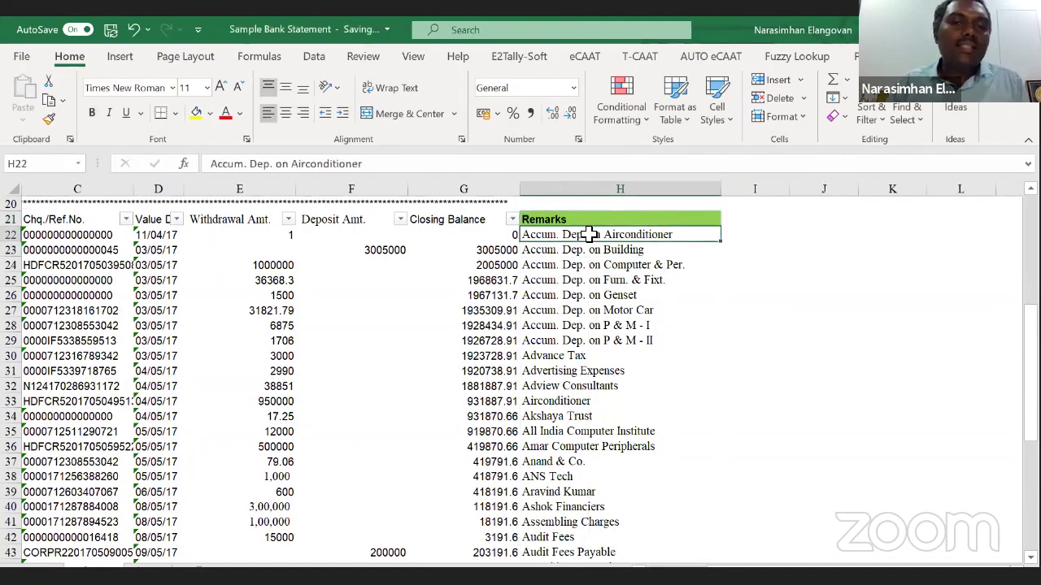
pyautogui.hotkey('ctrl', 'shift', 'Down')
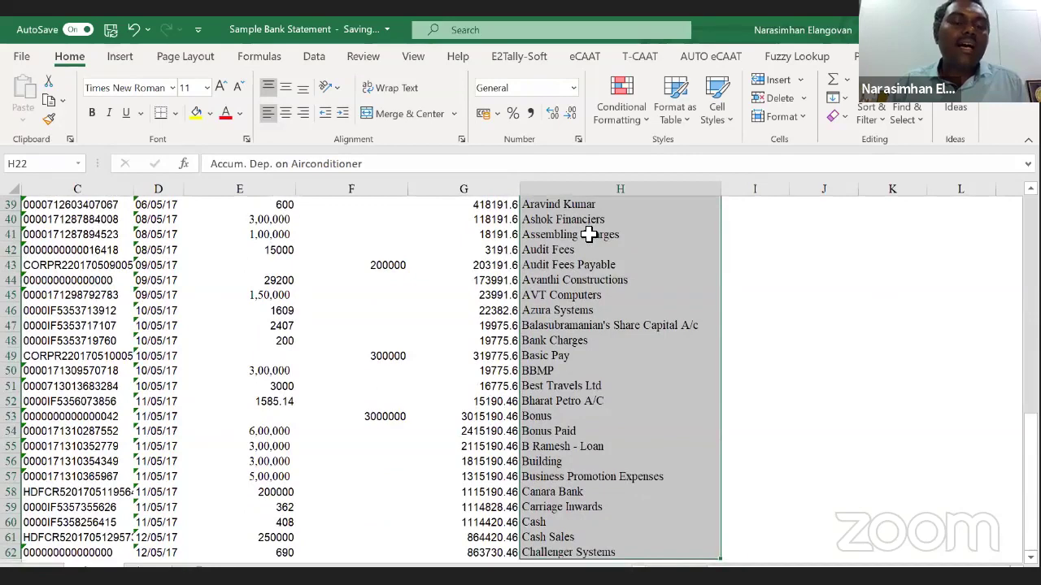
pyautogui.press('Up')
pyautogui.press('Down')
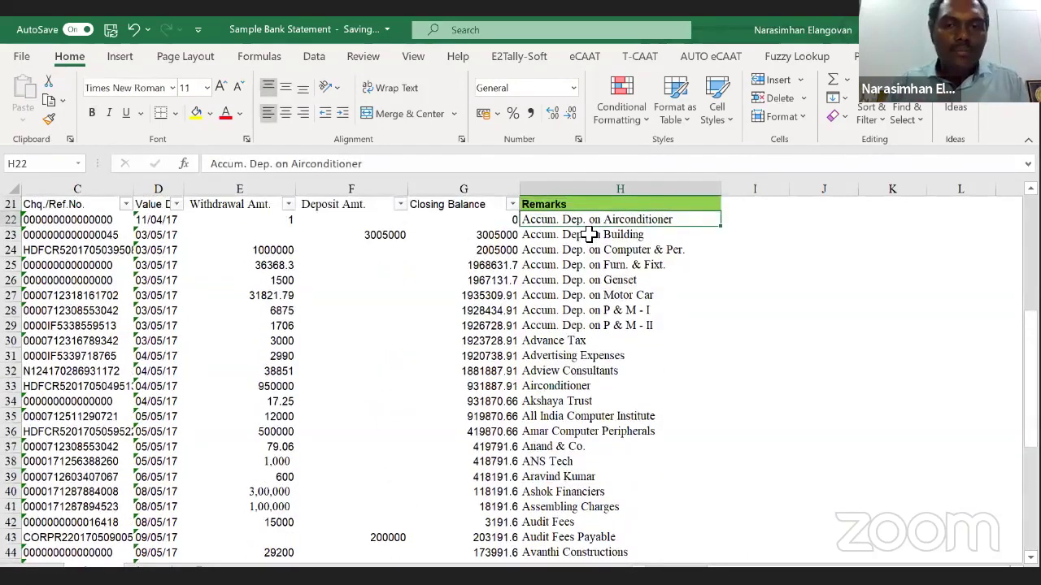
# - Go back across the first transaction row to its date in cell A22
pyautogui.press('Left')
pyautogui.press('Left')
pyautogui.press('Left')
pyautogui.press('Left')
pyautogui.press('Left')
pyautogui.press('Left')
pyautogui.press('Left')
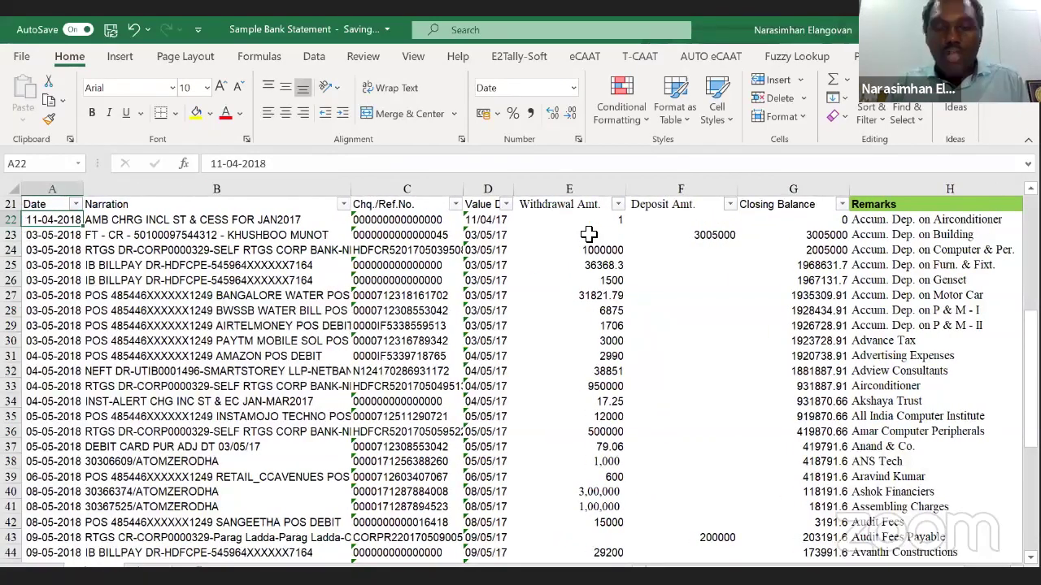
# - Check the date entries down to the last transaction in row 62 and return to the Date header in A21
pyautogui.scroll(-5, 589, 235)
pyautogui.scroll(-1, 589, 234)
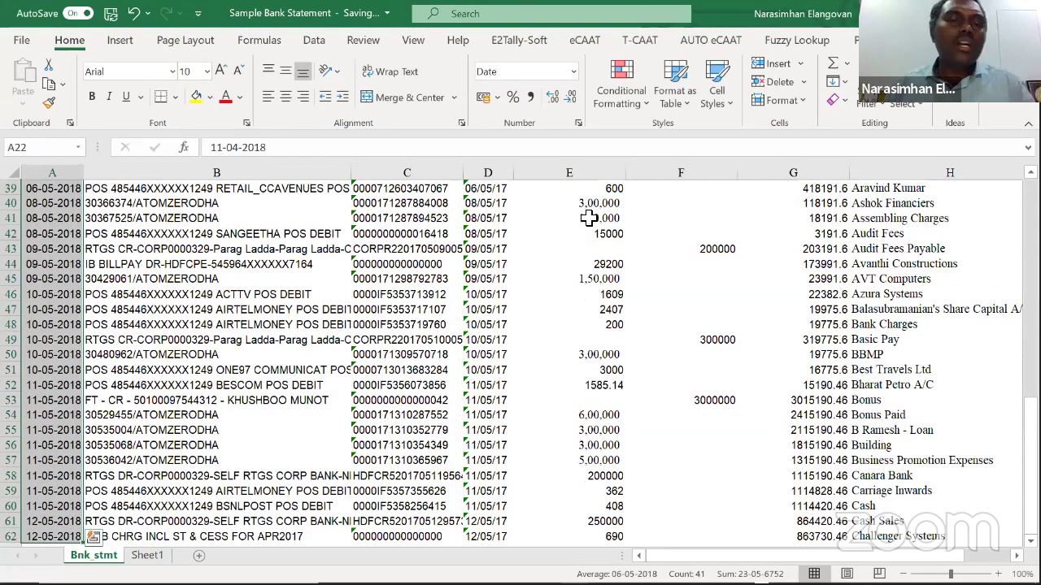
pyautogui.hotkey('ctrl', 'Up')
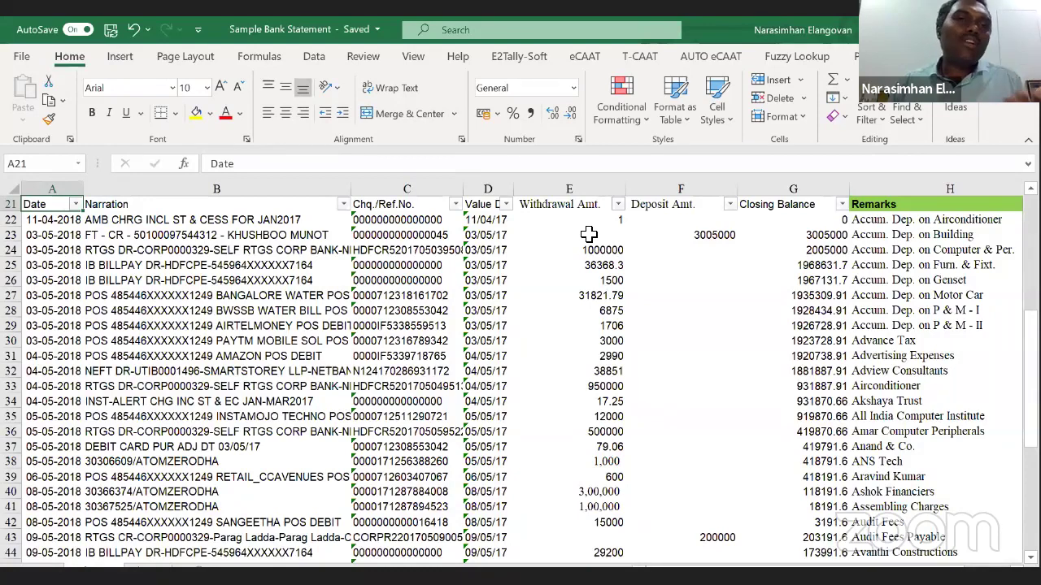
# - Go across the header row to Remarks in H21 and down to the first ledger name in H22
pyautogui.press('Right')
pyautogui.press('Right')
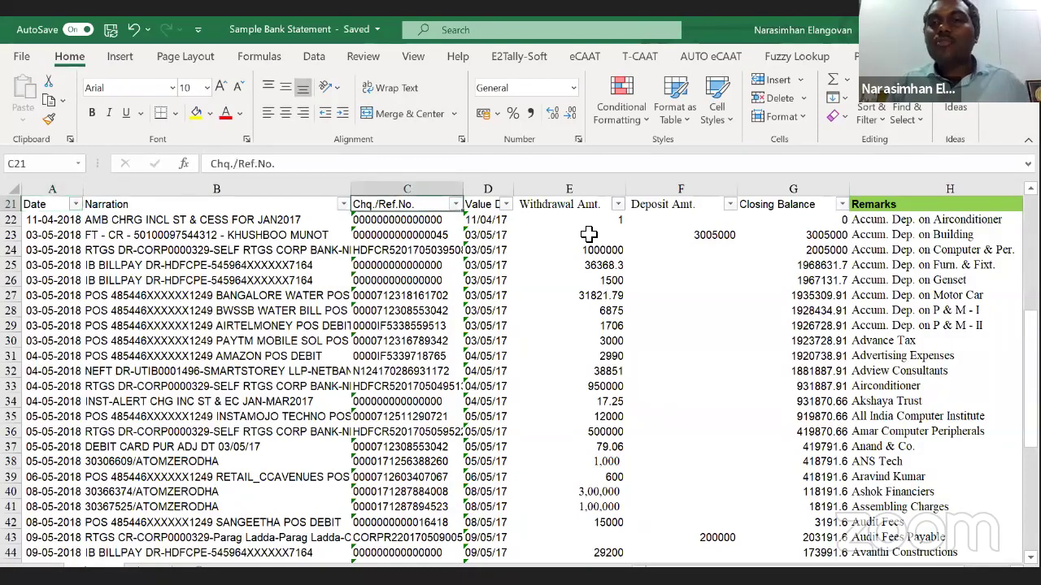
pyautogui.hotkey('ctrl', 'Right')
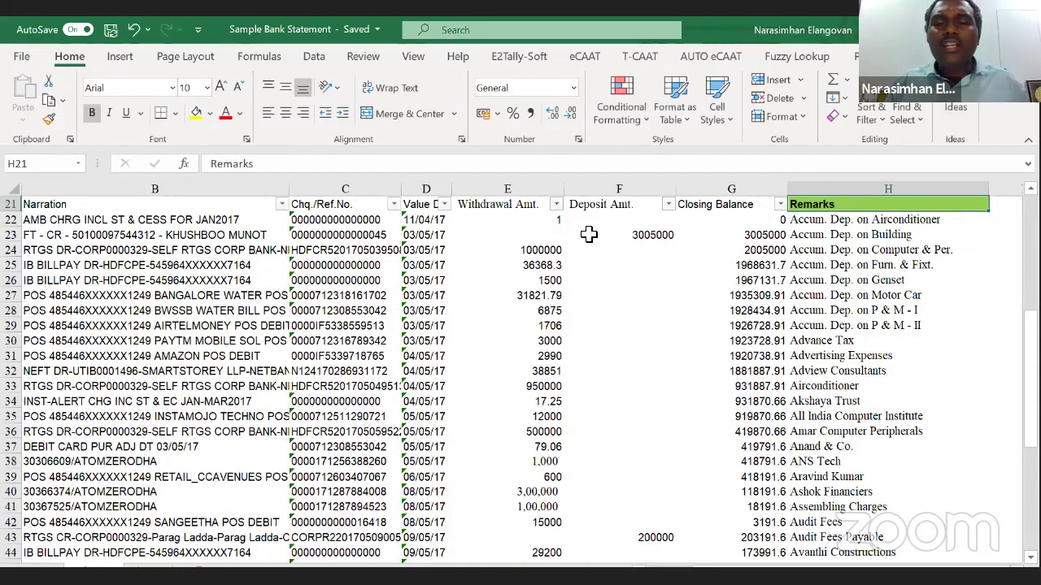
pyautogui.hscroll(2, 589, 234)
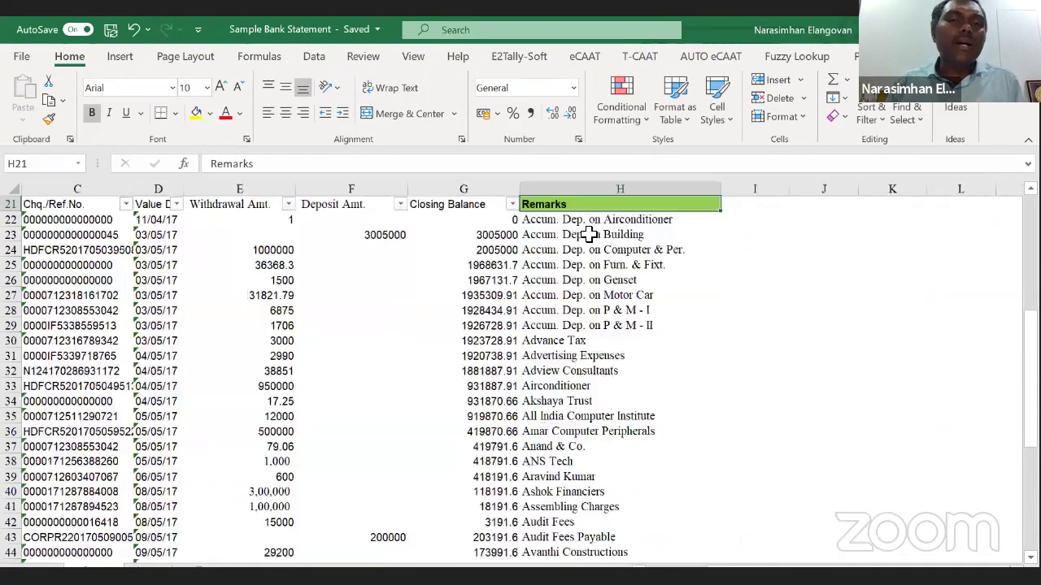
pyautogui.press('Down')
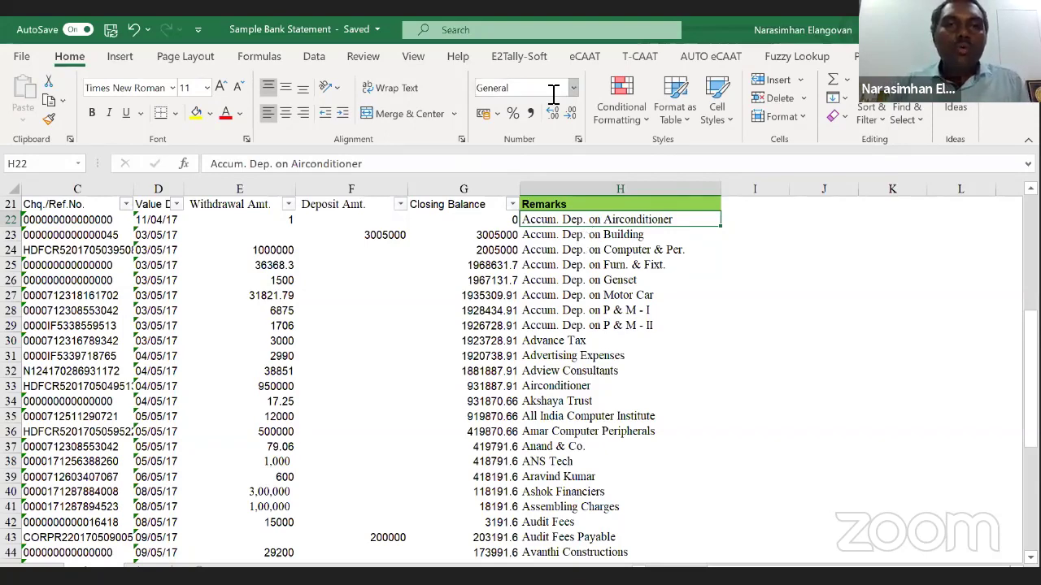
# - Set up a bank data conversion of the current worksheet, connected to Tally, for Canara Bank with header row 21 and end row A62
pyautogui.click(527, 59)
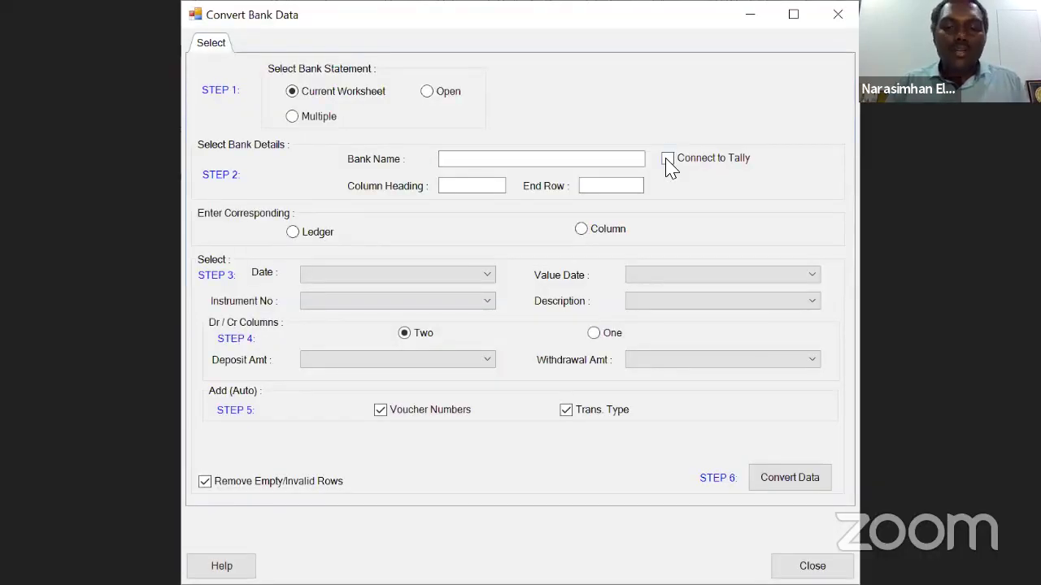
pyautogui.click(666, 160)
pyautogui.click(607, 165)
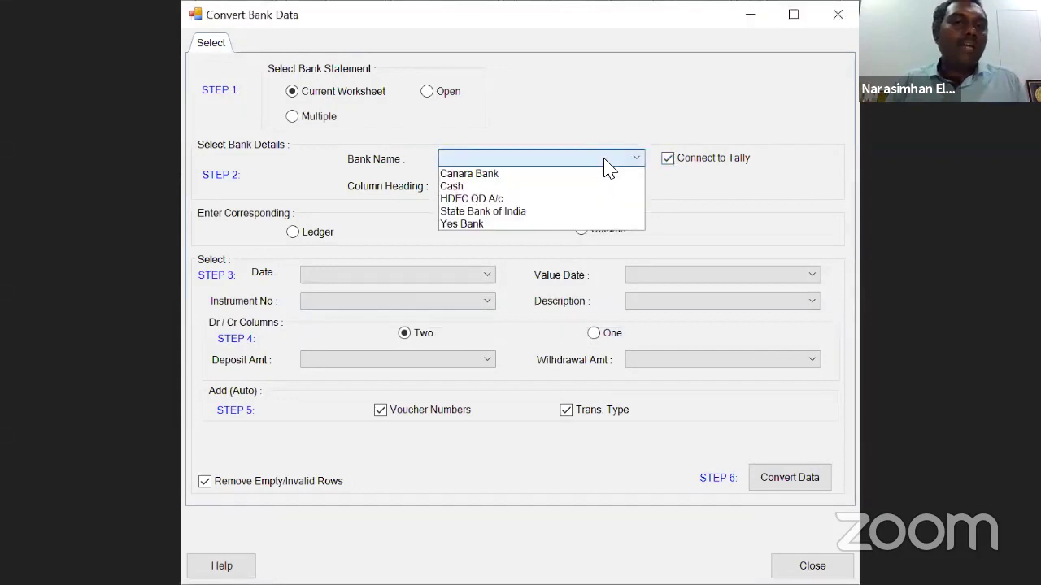
pyautogui.press('Down')
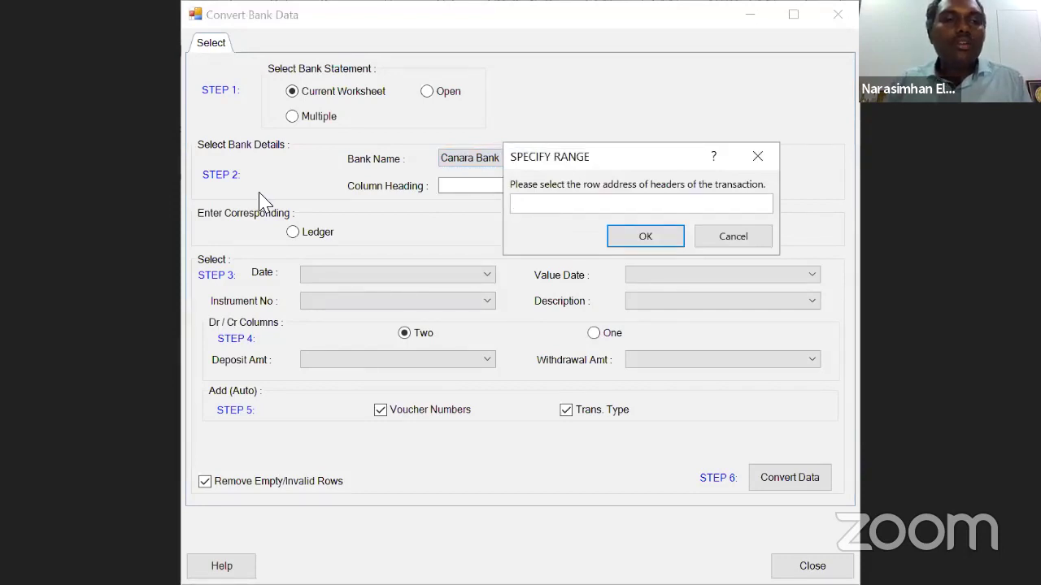
pyautogui.write('$21:$21')
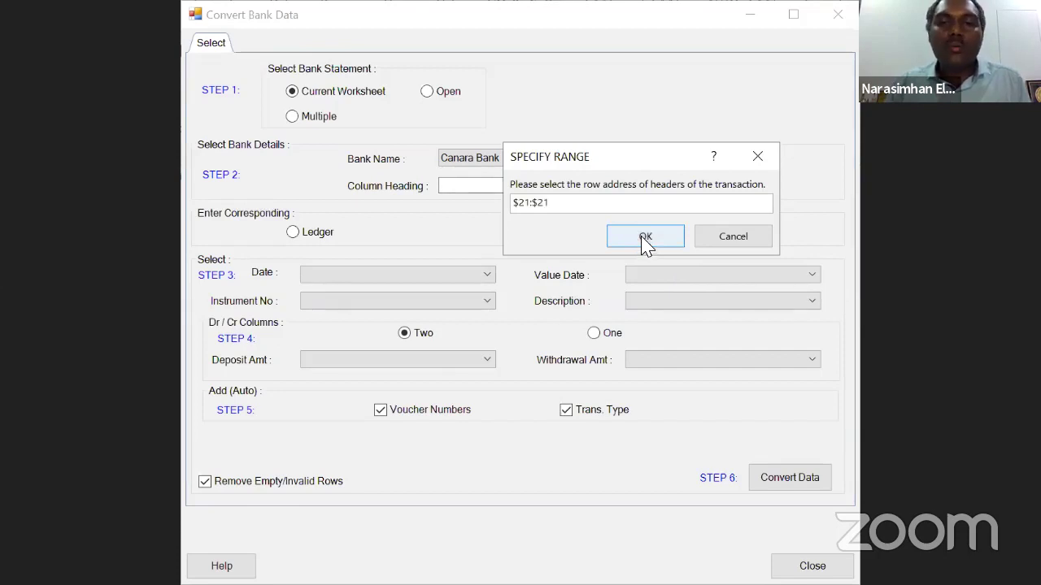
pyautogui.click(645, 242)
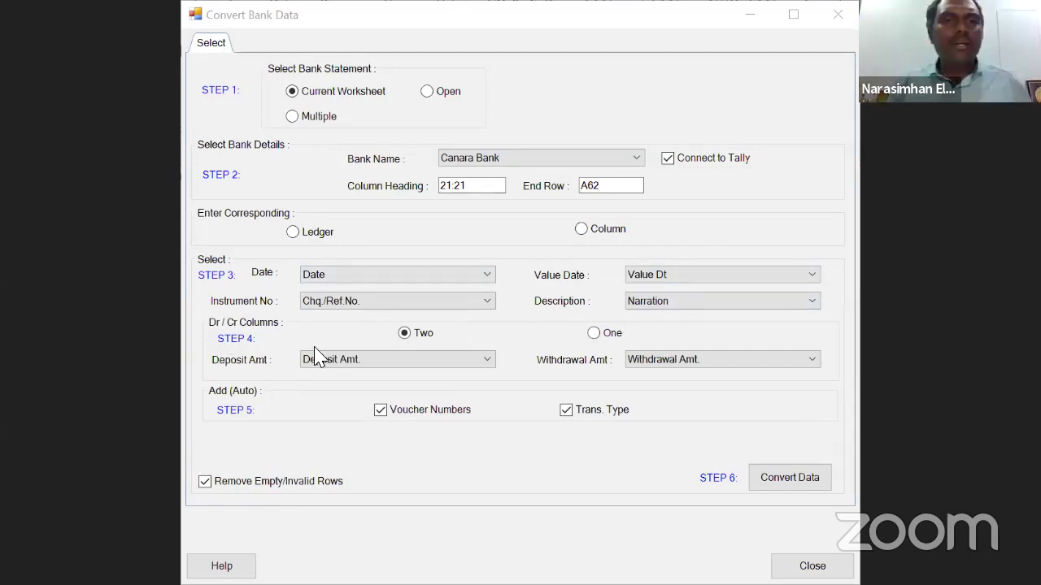
# - Take the corresponding ledgers from the Remarks column and convert the bank statement data
pyautogui.click(582, 230)
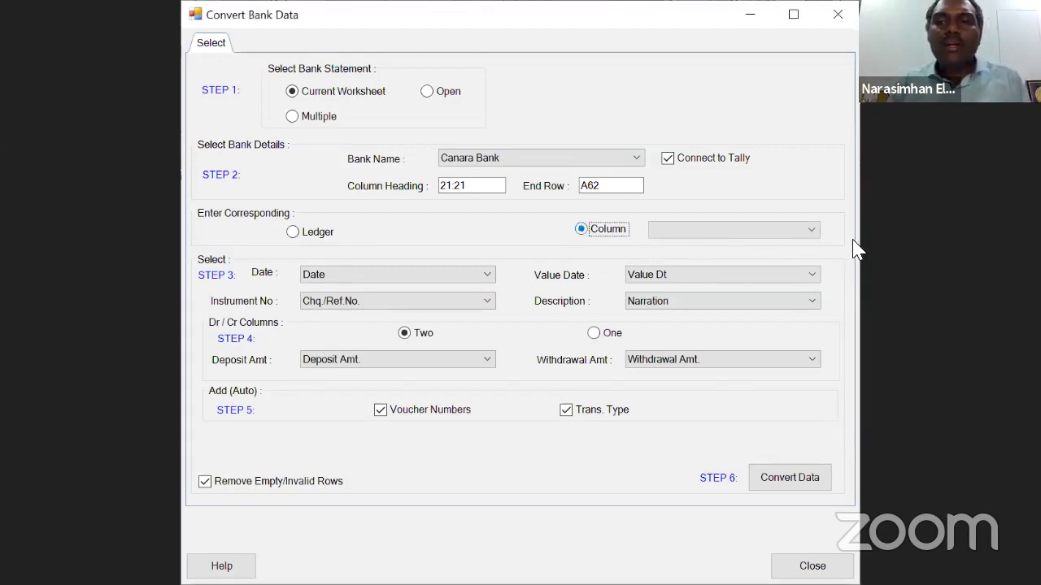
pyautogui.click(799, 238)
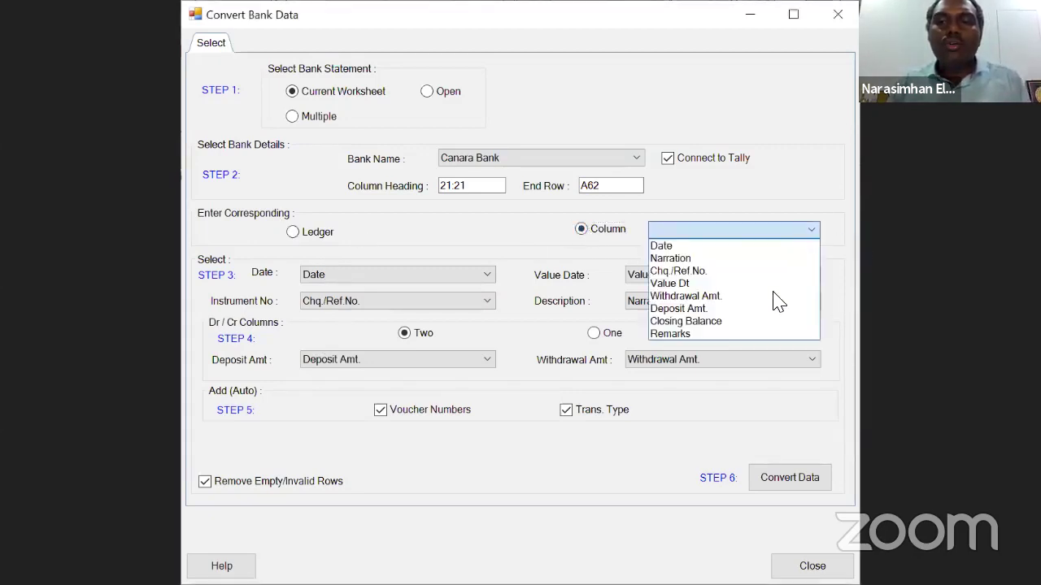
pyautogui.click(759, 334)
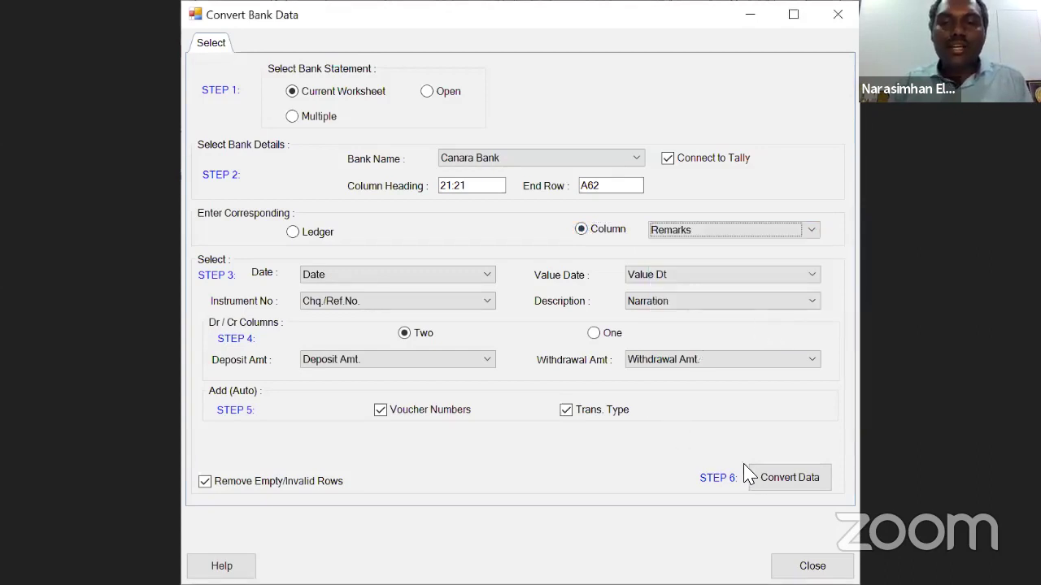
pyautogui.click(766, 481)
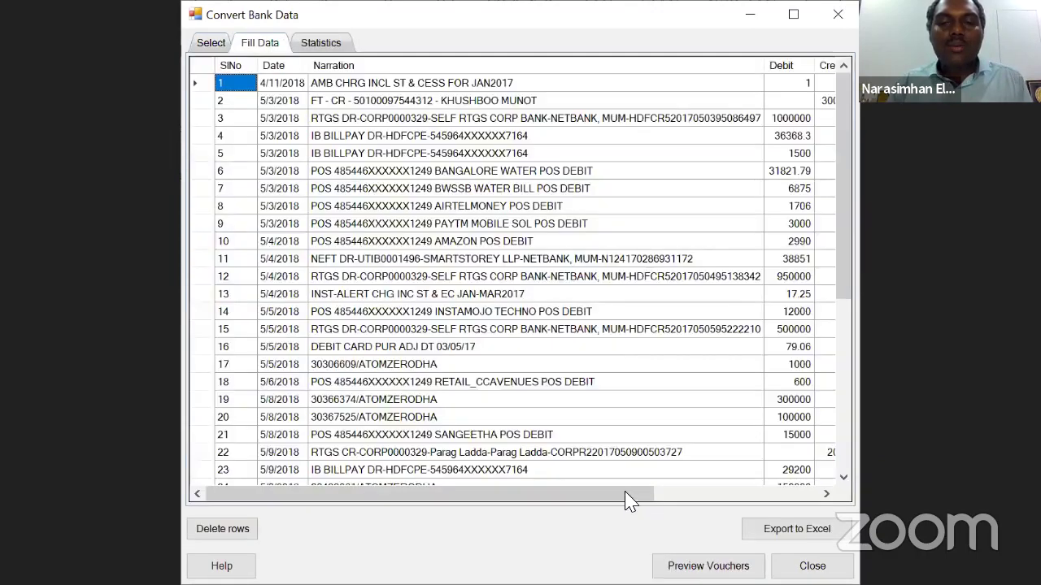
# - Check the remaining columns of the converted data, preview the vouchers and examine their ledger names
pyautogui.moveTo(626, 496); pyautogui.dragTo(769, 499)
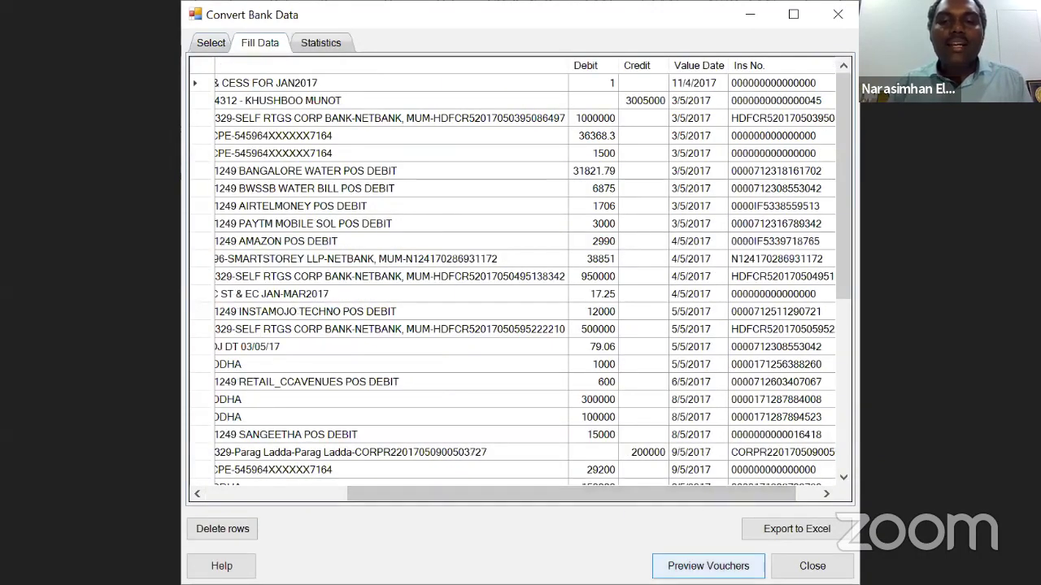
pyautogui.click(708, 566)
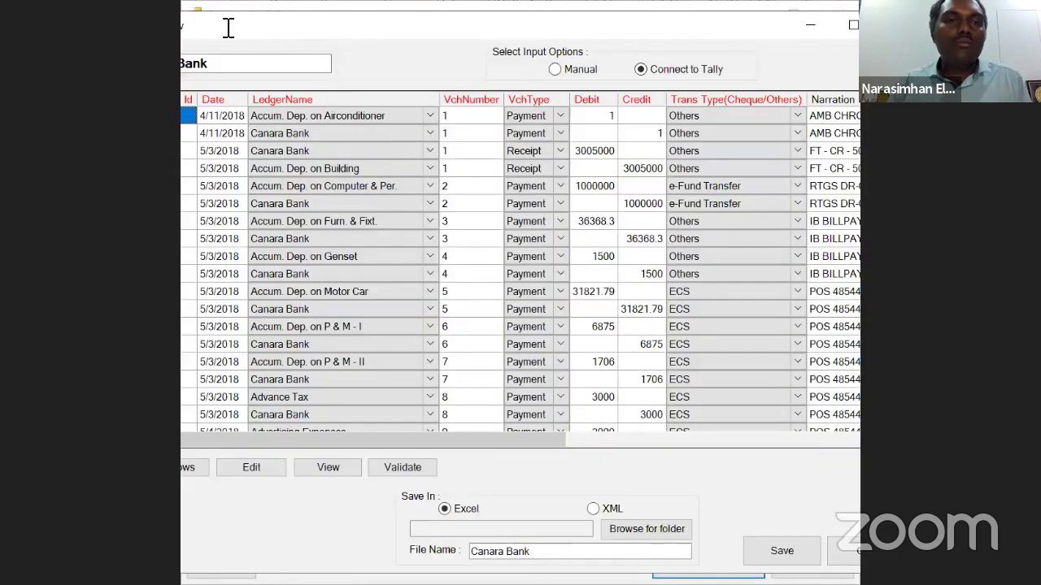
pyautogui.click(254, 168)
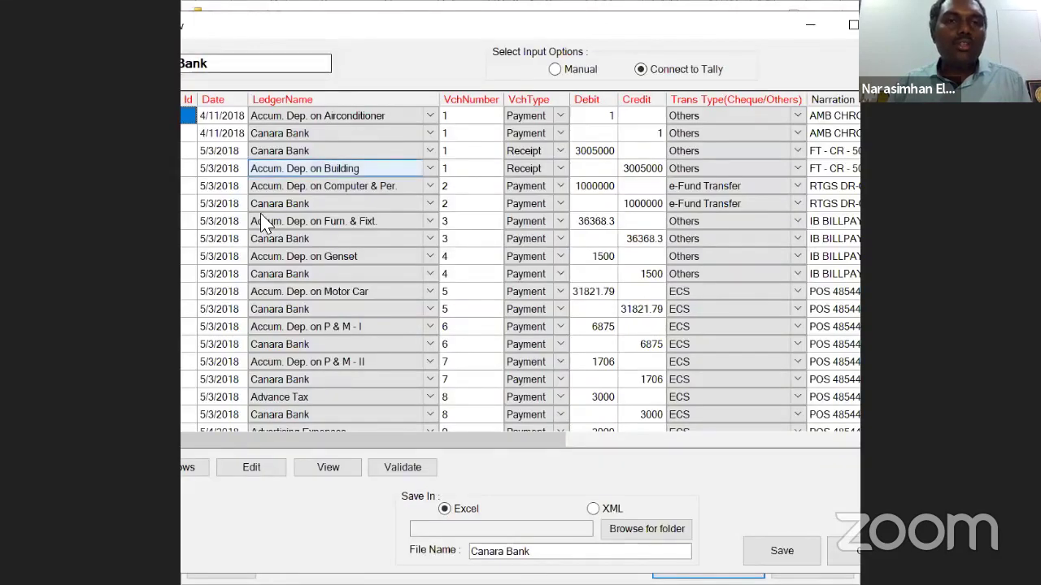
pyautogui.click(262, 224)
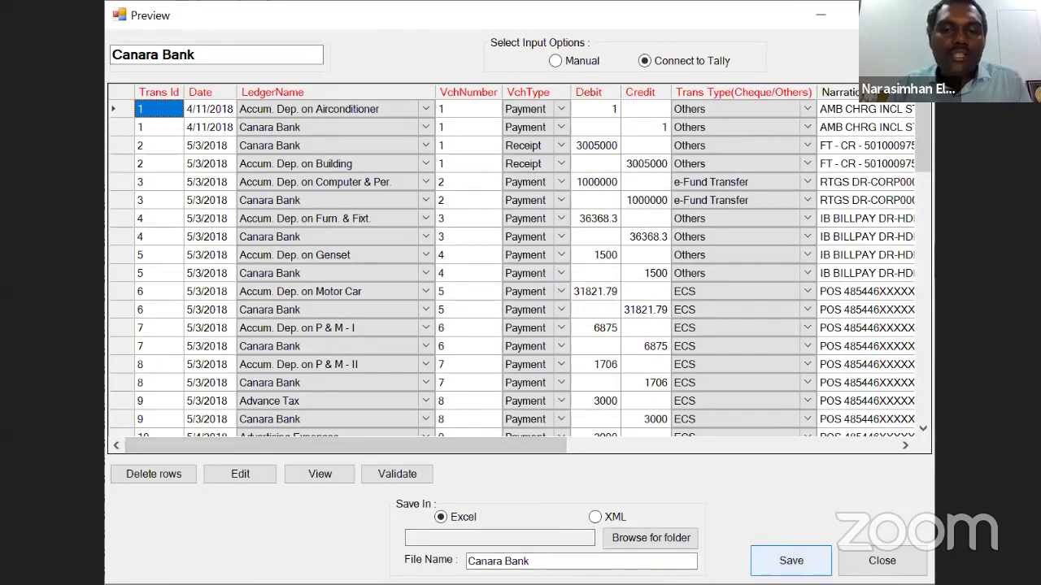
# - Save the previewed vouchers in Excel format to the Desktop under the file name "Canara Bank - BCAS"
pyautogui.click(649, 540)
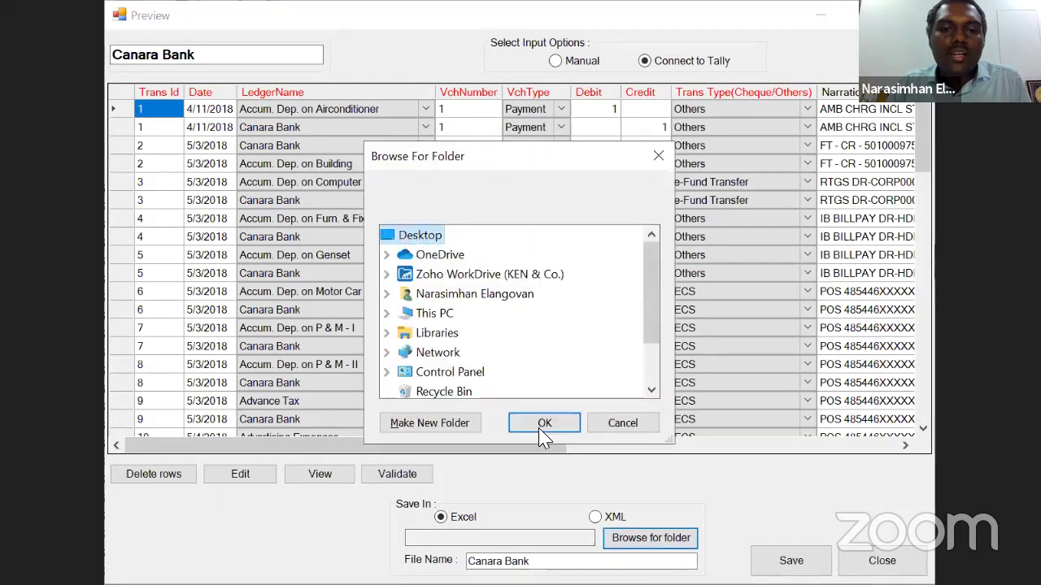
pyautogui.press('Return')
pyautogui.click(531, 561)
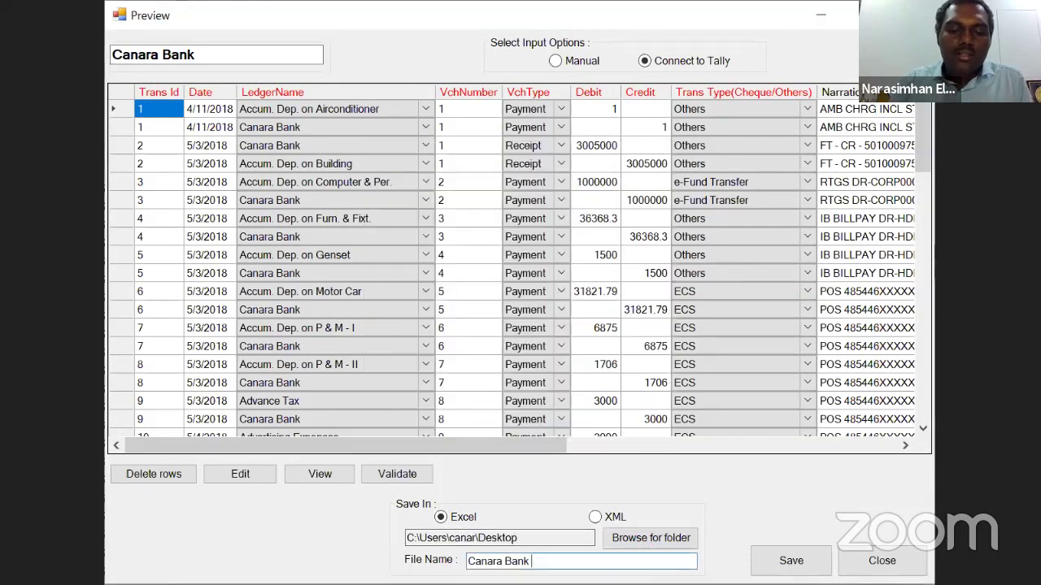
pyautogui.write('- BCAS')
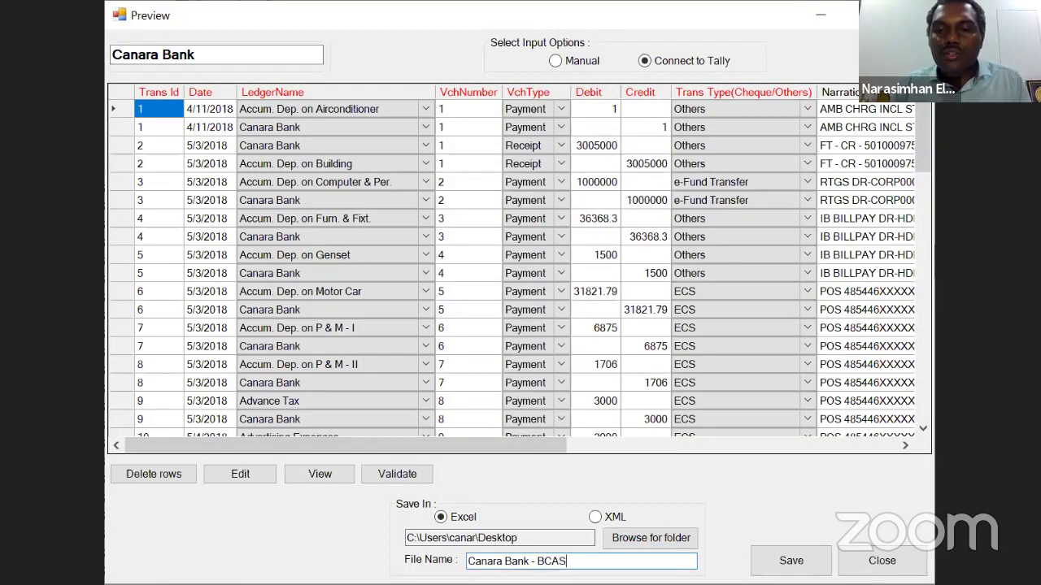
pyautogui.click(791, 559)
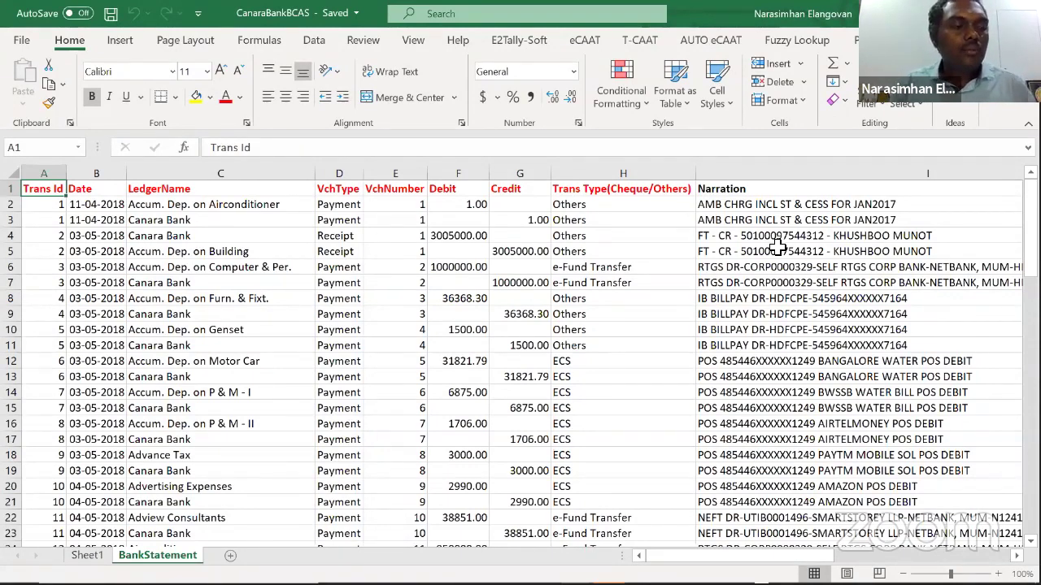
# - Import the accounting vouchers from the BankStatement sheet into the Tally company Bcas- TEST, validating the data before importing
pyautogui.click(512, 45)
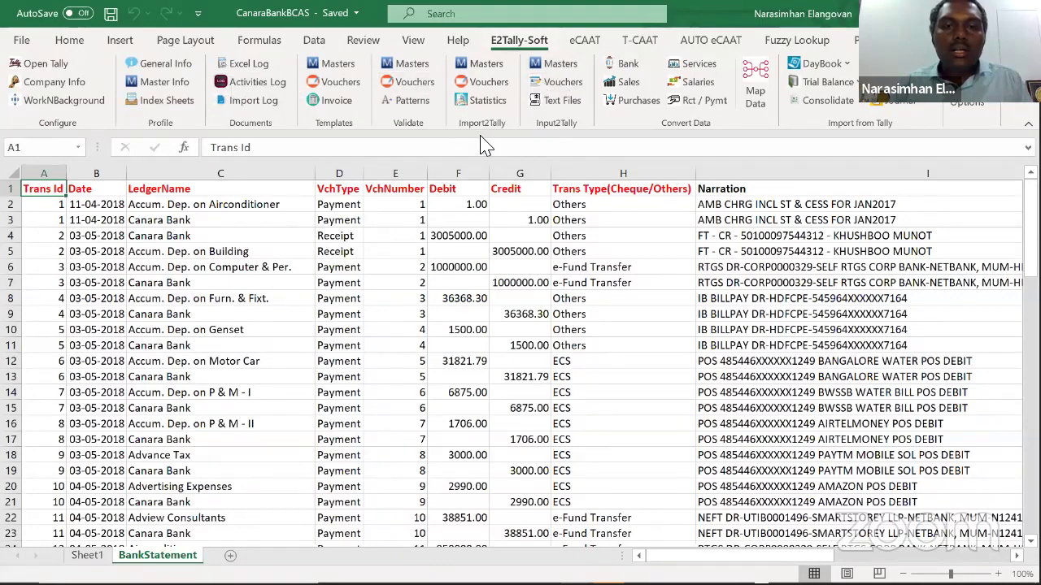
pyautogui.click(486, 85)
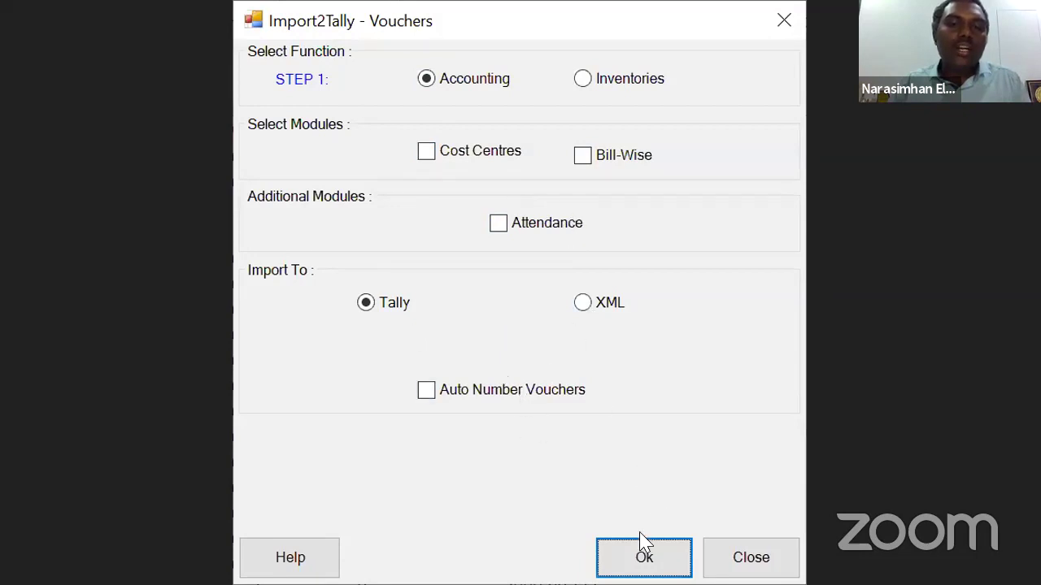
pyautogui.click(642, 557)
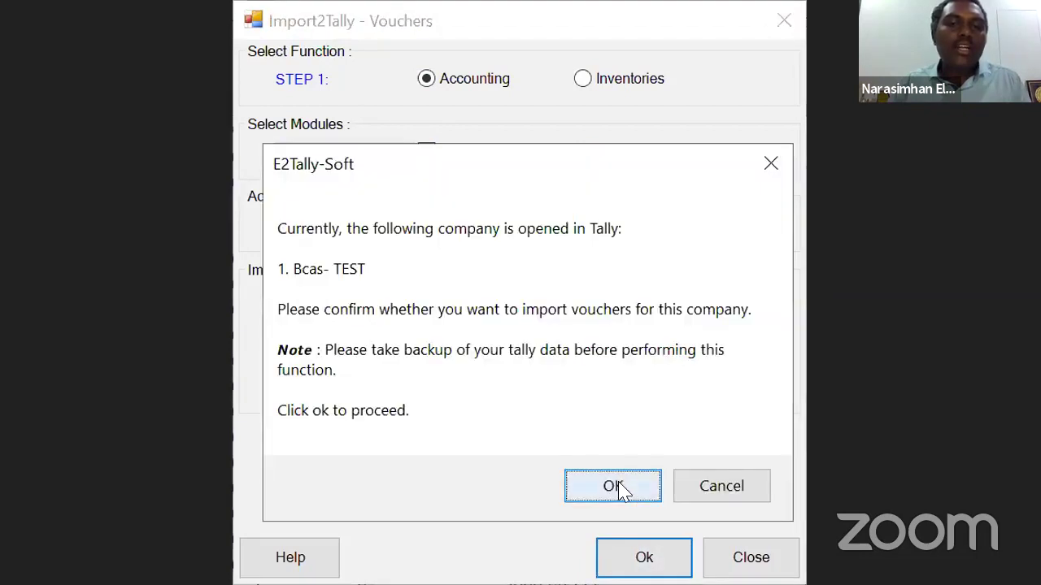
pyautogui.click(618, 488)
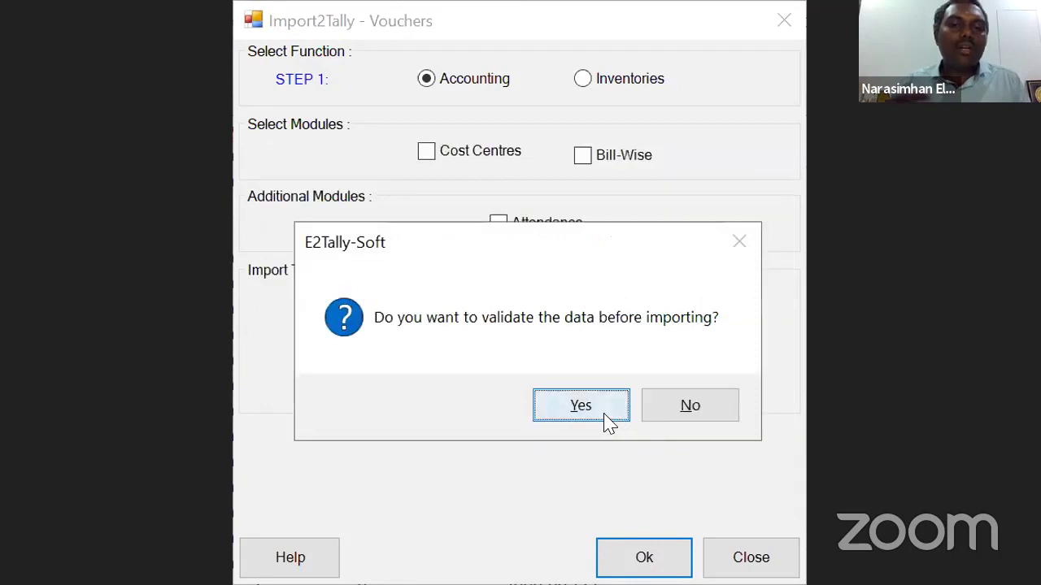
pyautogui.click(609, 416)
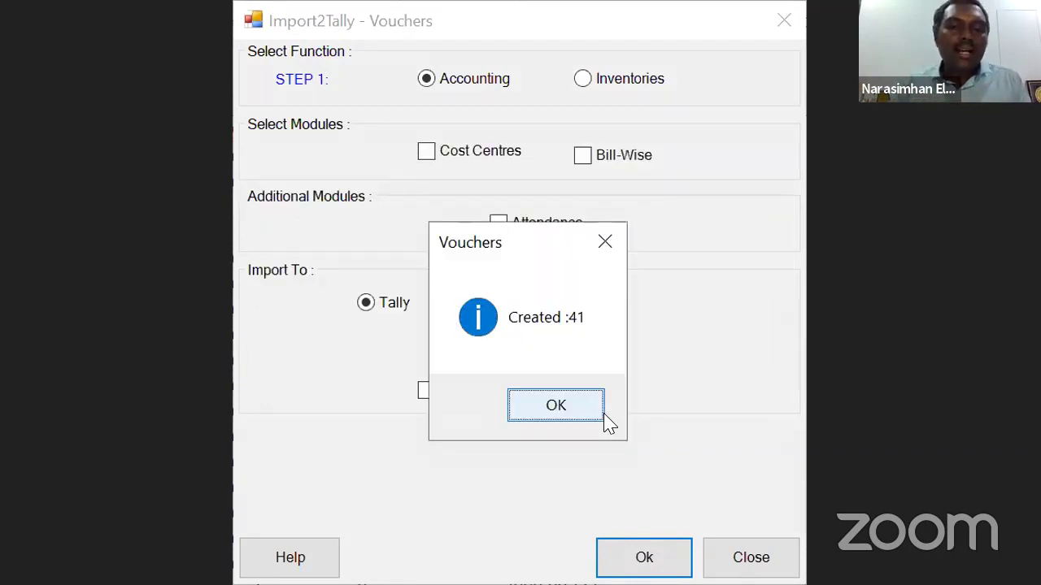
# - Switch to Tally.ERP 9 and display the Canara Bank ledger's vouchers for May
pyautogui.click(274, 20)
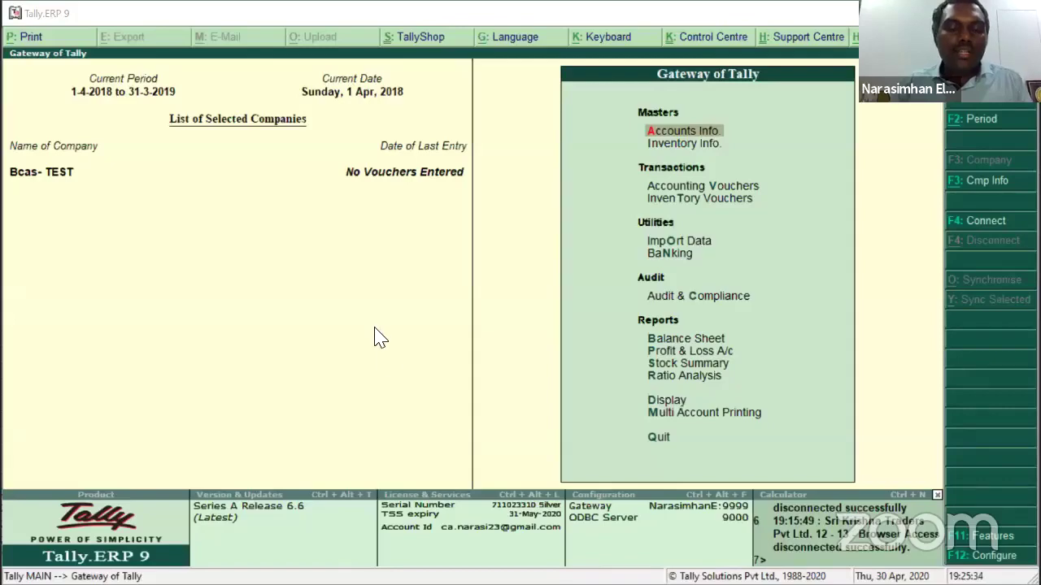
pyautogui.write('dal')
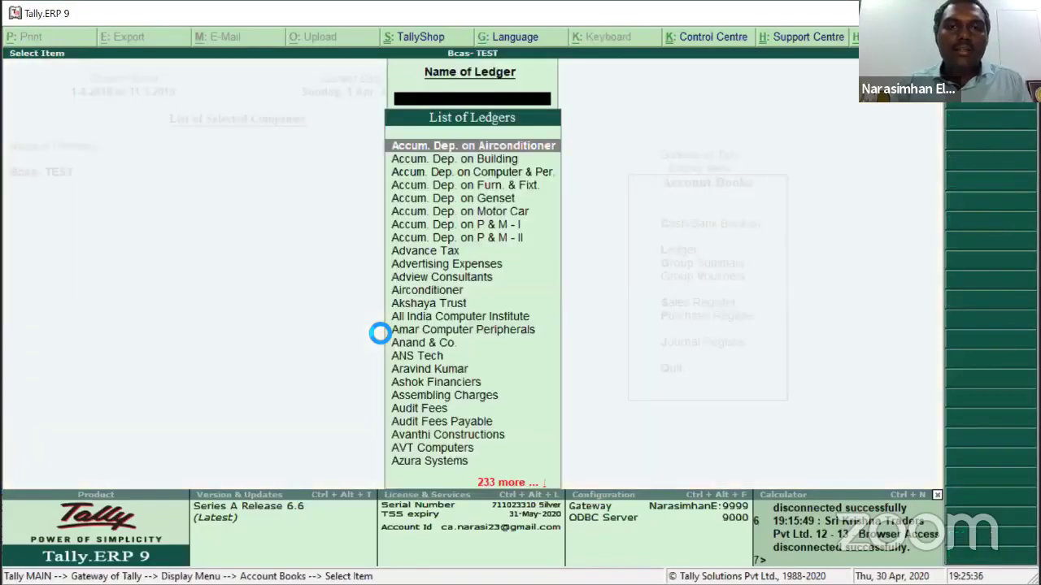
pyautogui.write('ca')
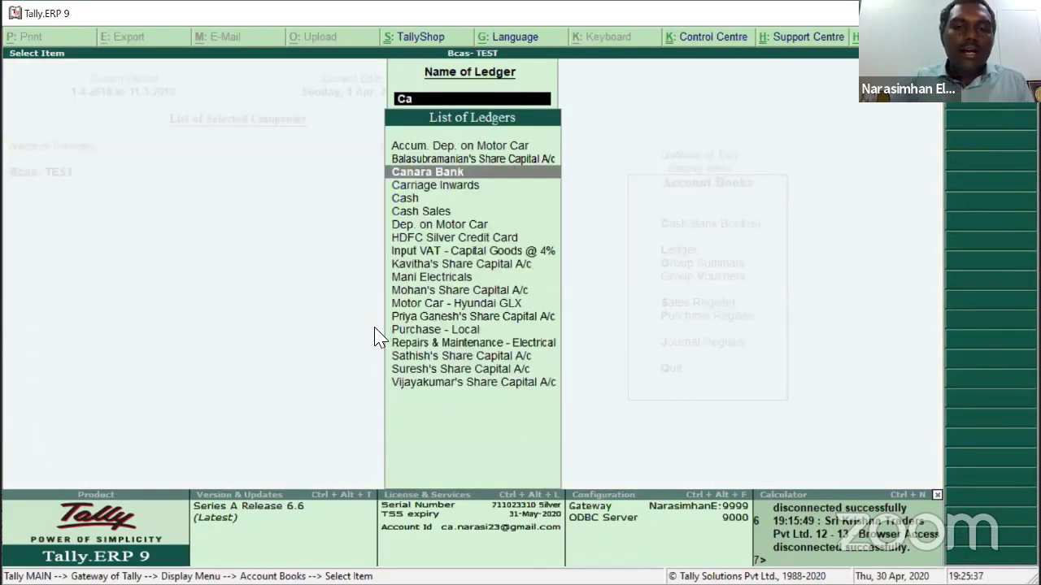
pyautogui.press('Return')
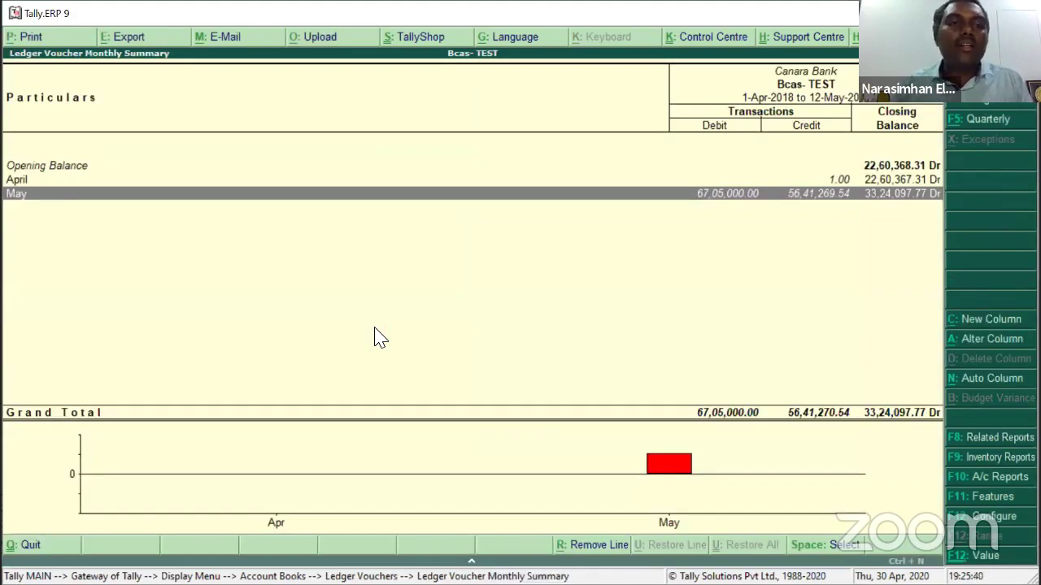
pyautogui.press('Return')
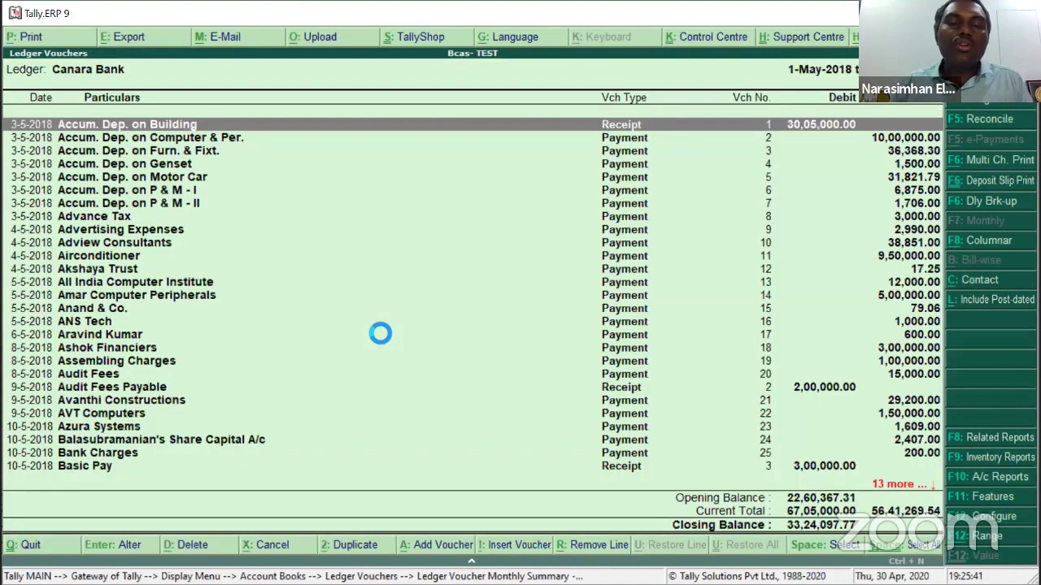